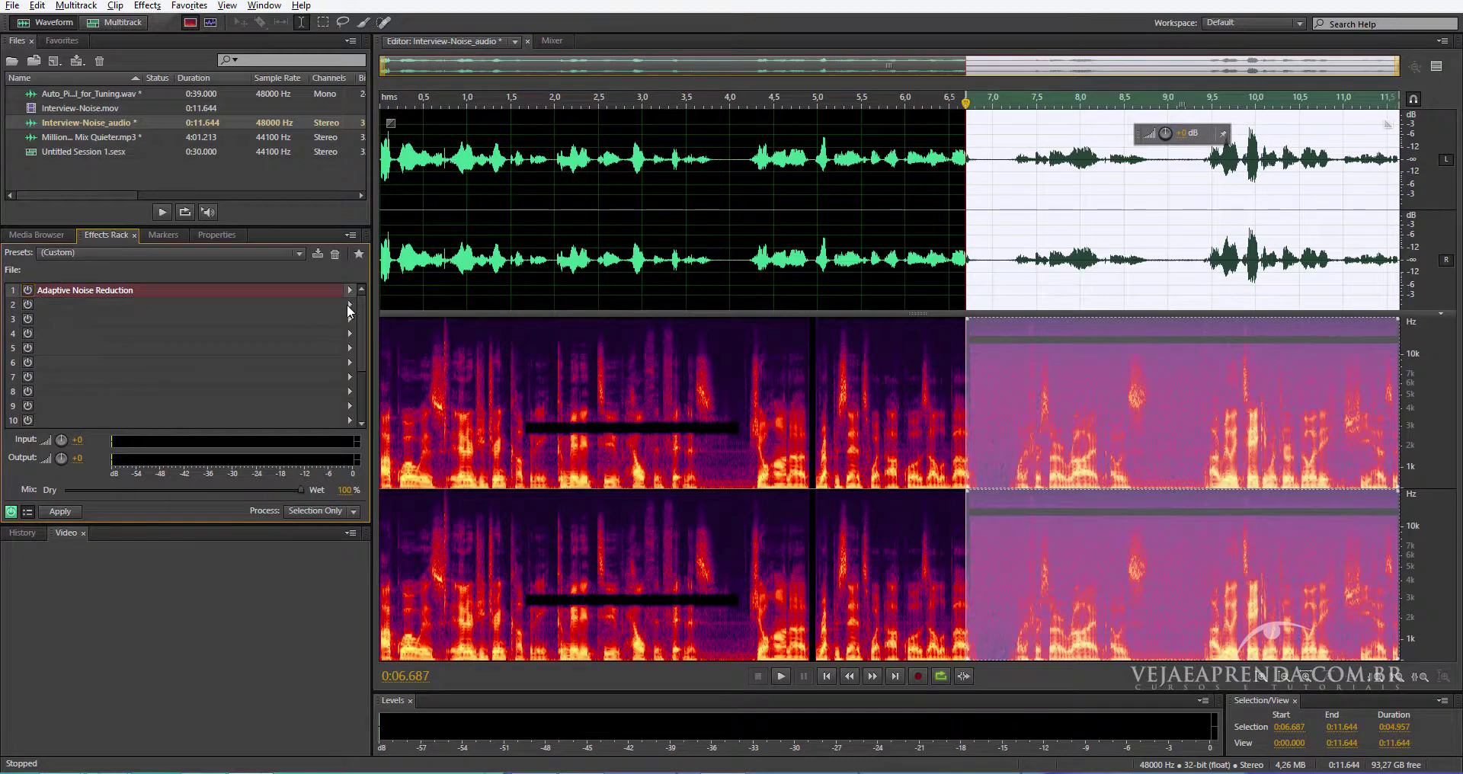
pyautogui.click(348, 305)
pyautogui.moveTo(459, 445)
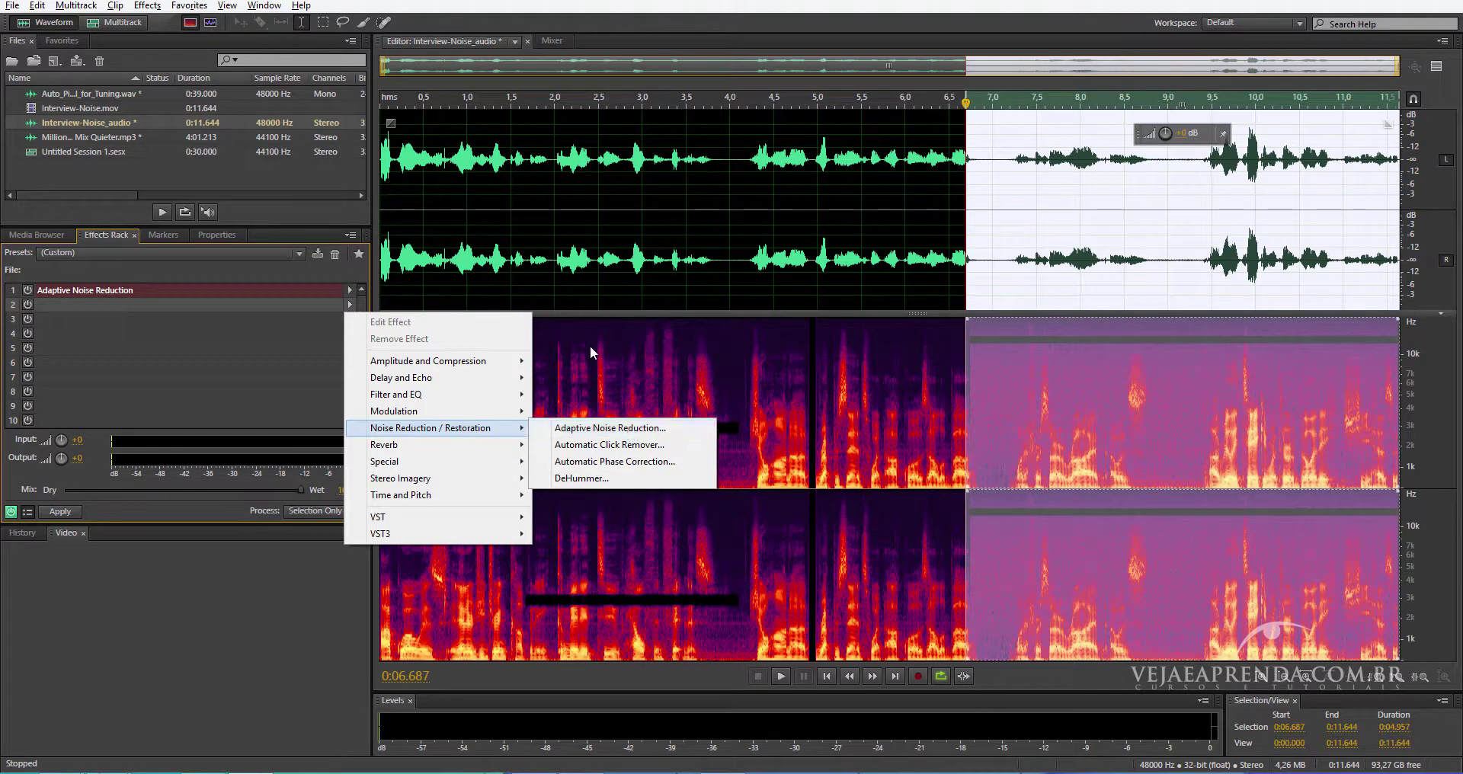
pyautogui.click(594, 375)
# Open the Noise Reduction (process) effect for the selected audio and capture a noise print from the selection.
pyautogui.click(147, 5)
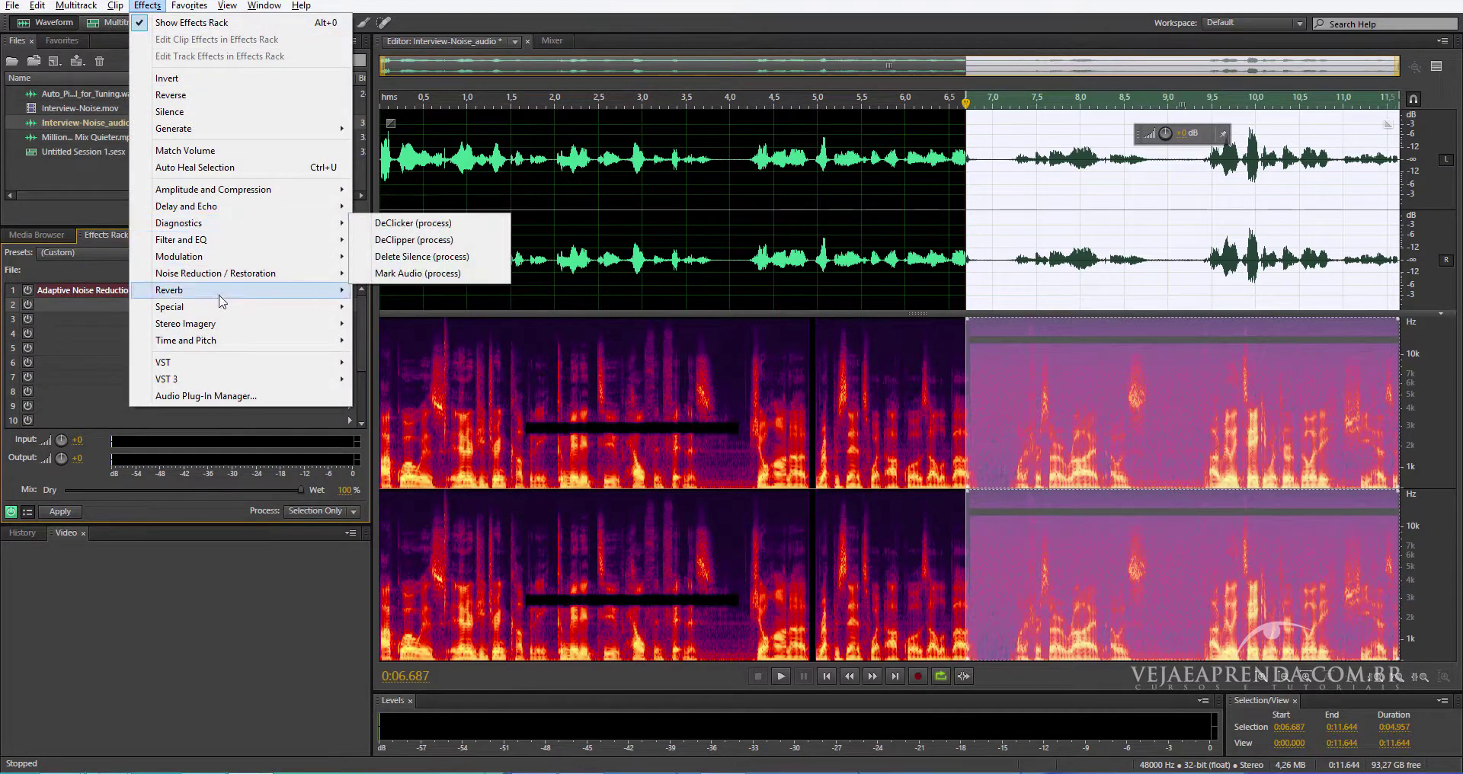
pyautogui.moveTo(233, 279)
pyautogui.click(452, 293)
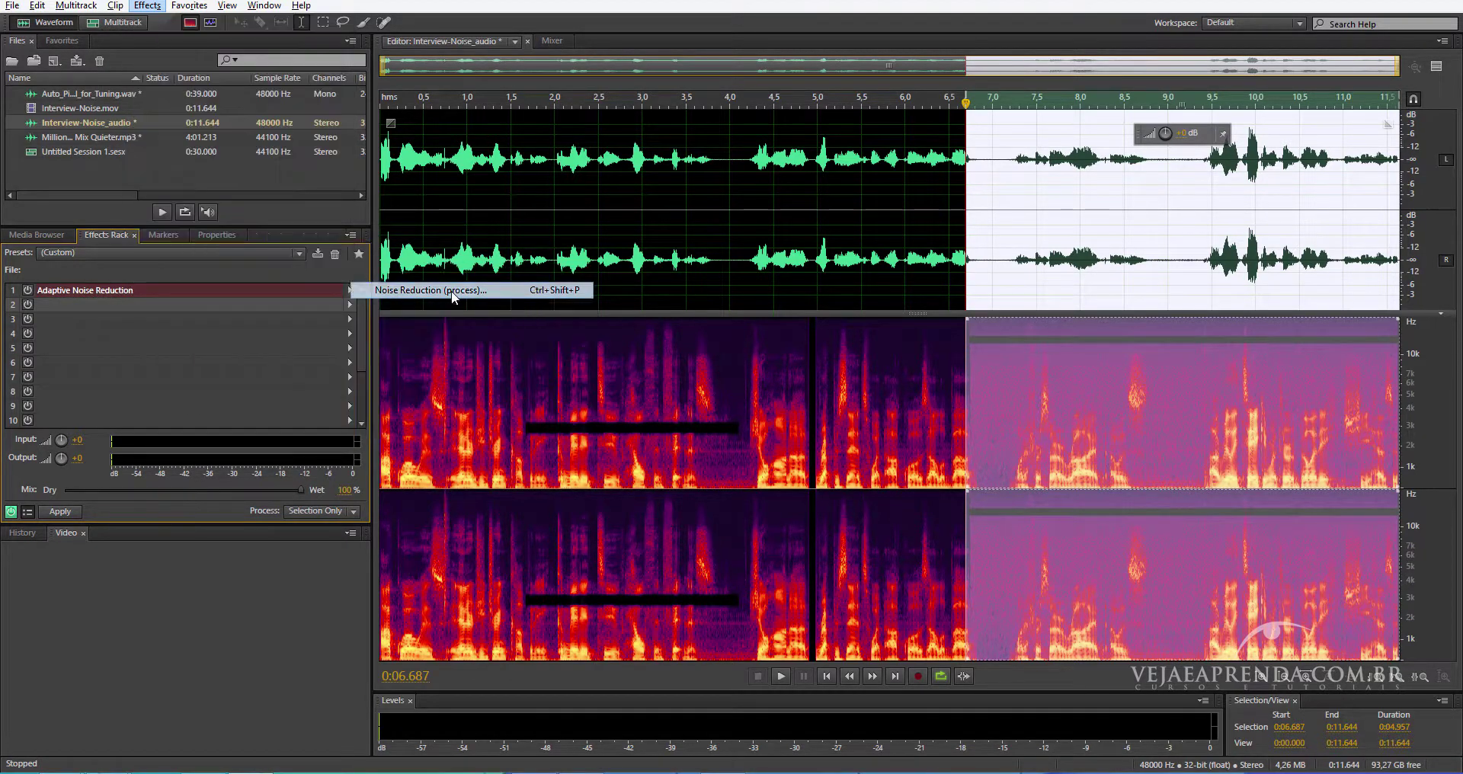
pyautogui.moveTo(698, 152); pyautogui.dragTo(631, 147)
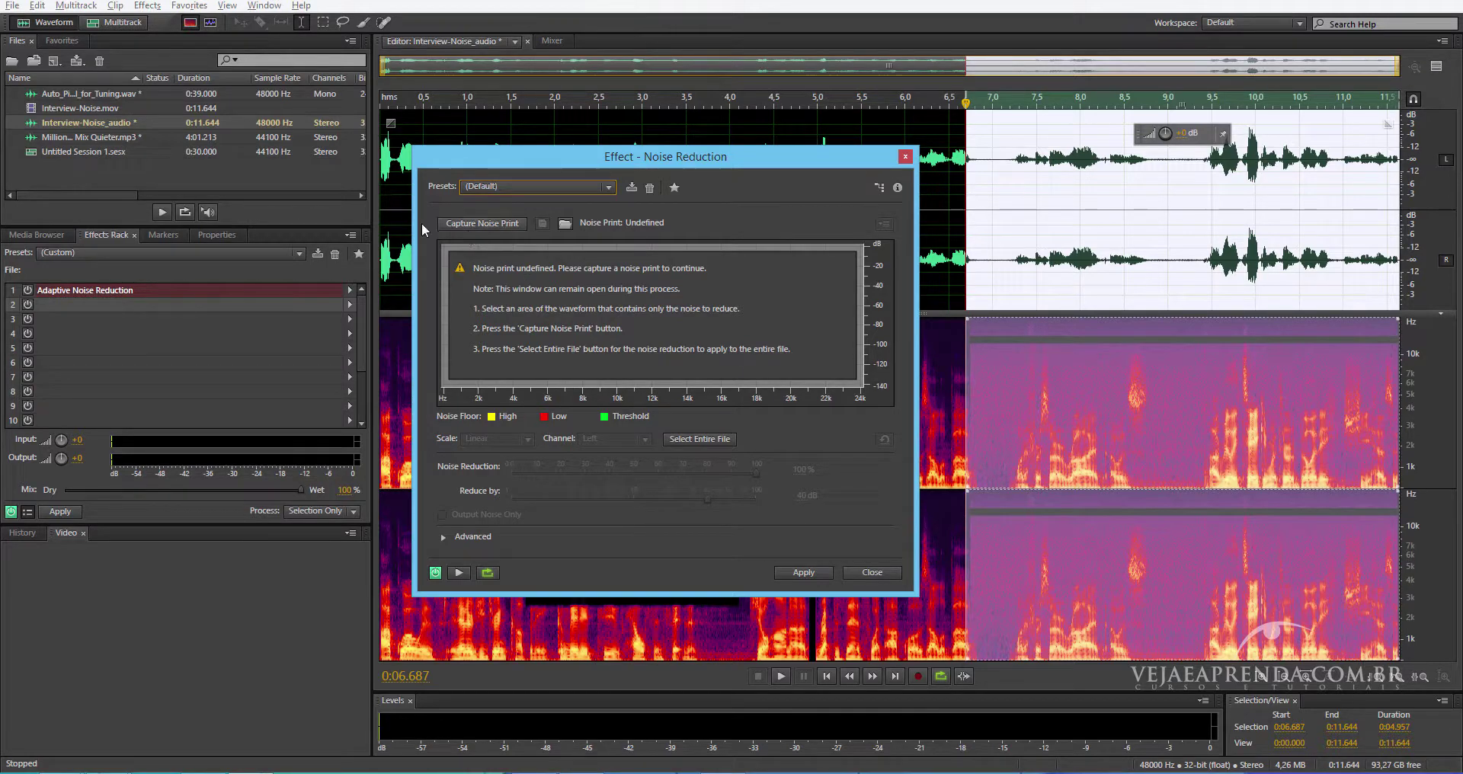
pyautogui.click(481, 223)
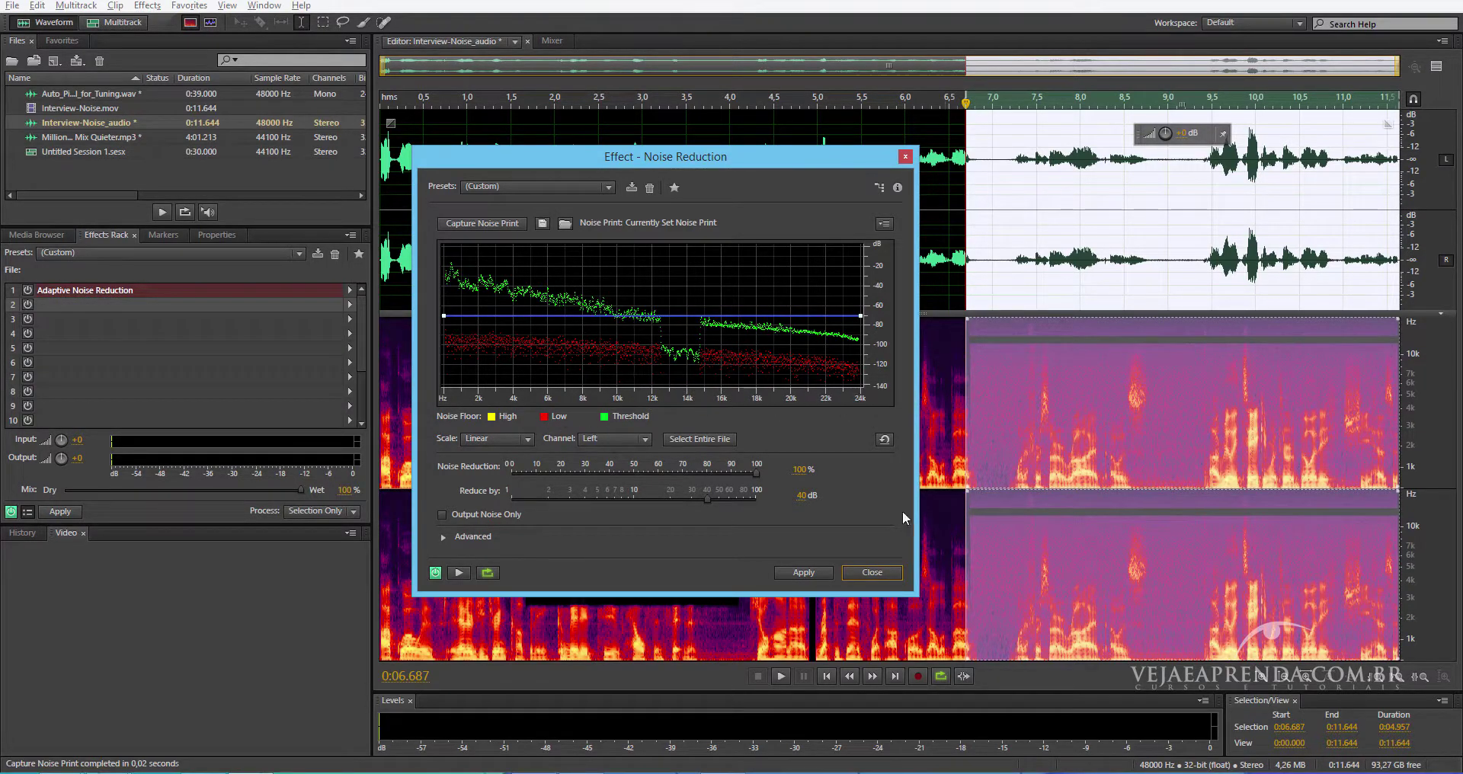
# Preview the selection while trying Noise Reduction strengths of 16%, 0% and 100%.
pyautogui.click(459, 572)
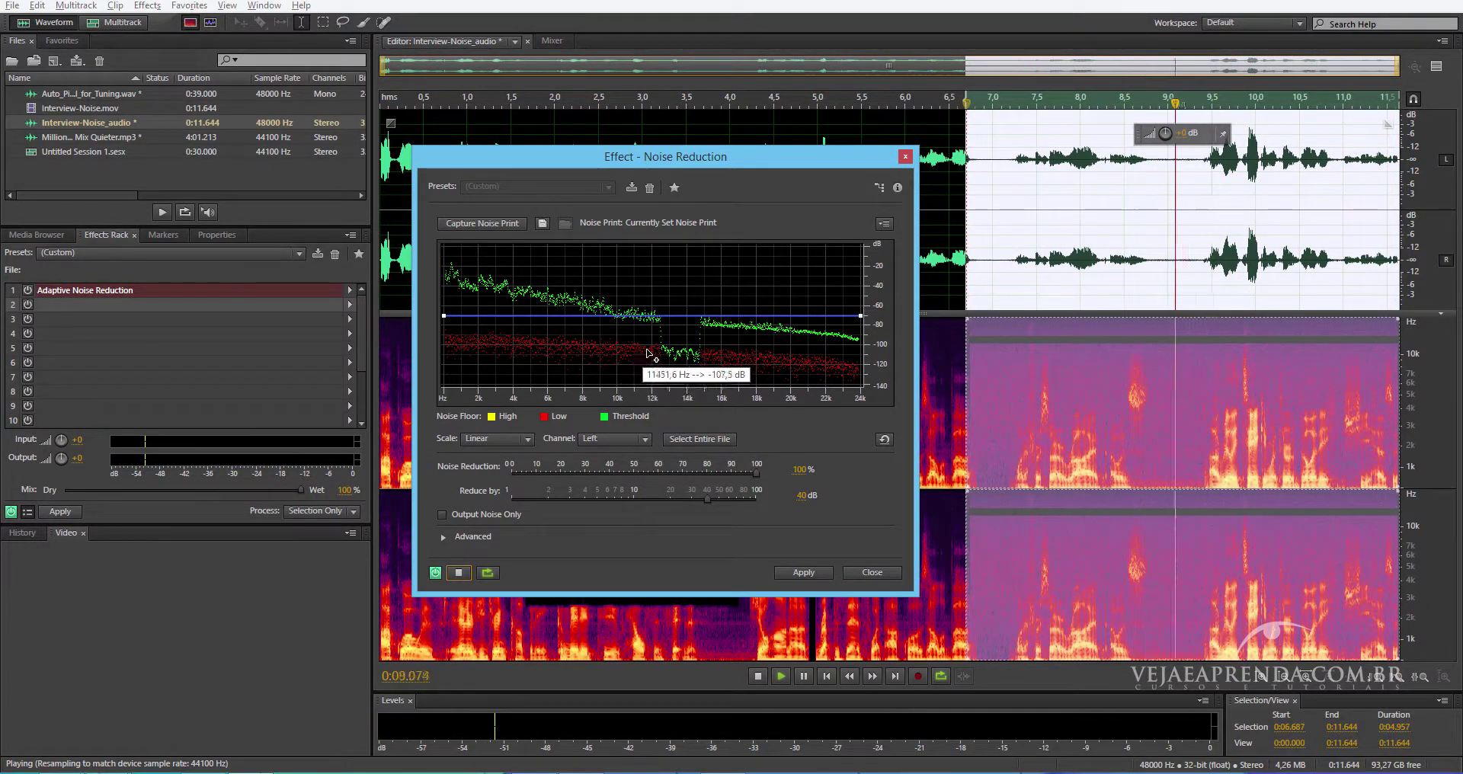
pyautogui.press('space')
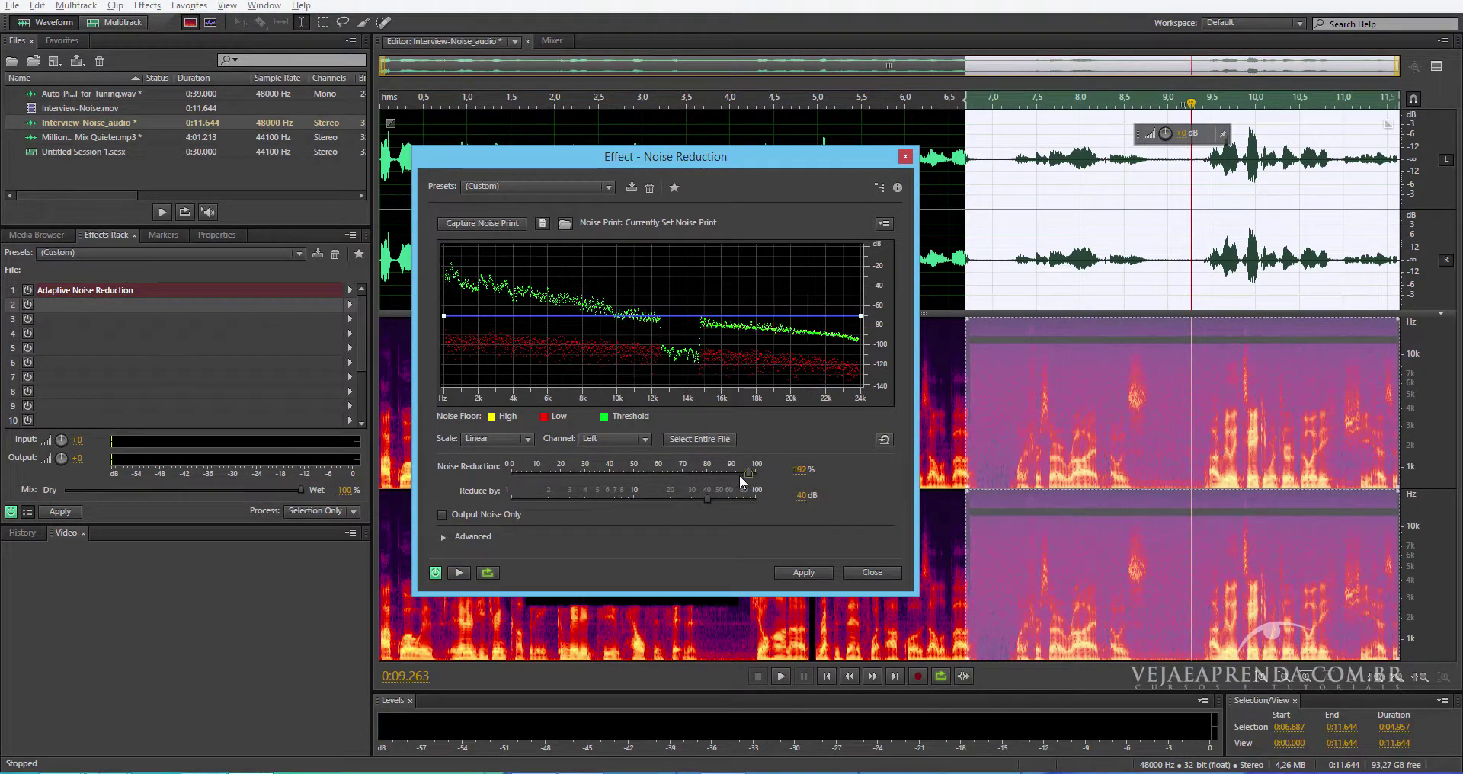
pyautogui.moveTo(739, 474); pyautogui.dragTo(551, 477)
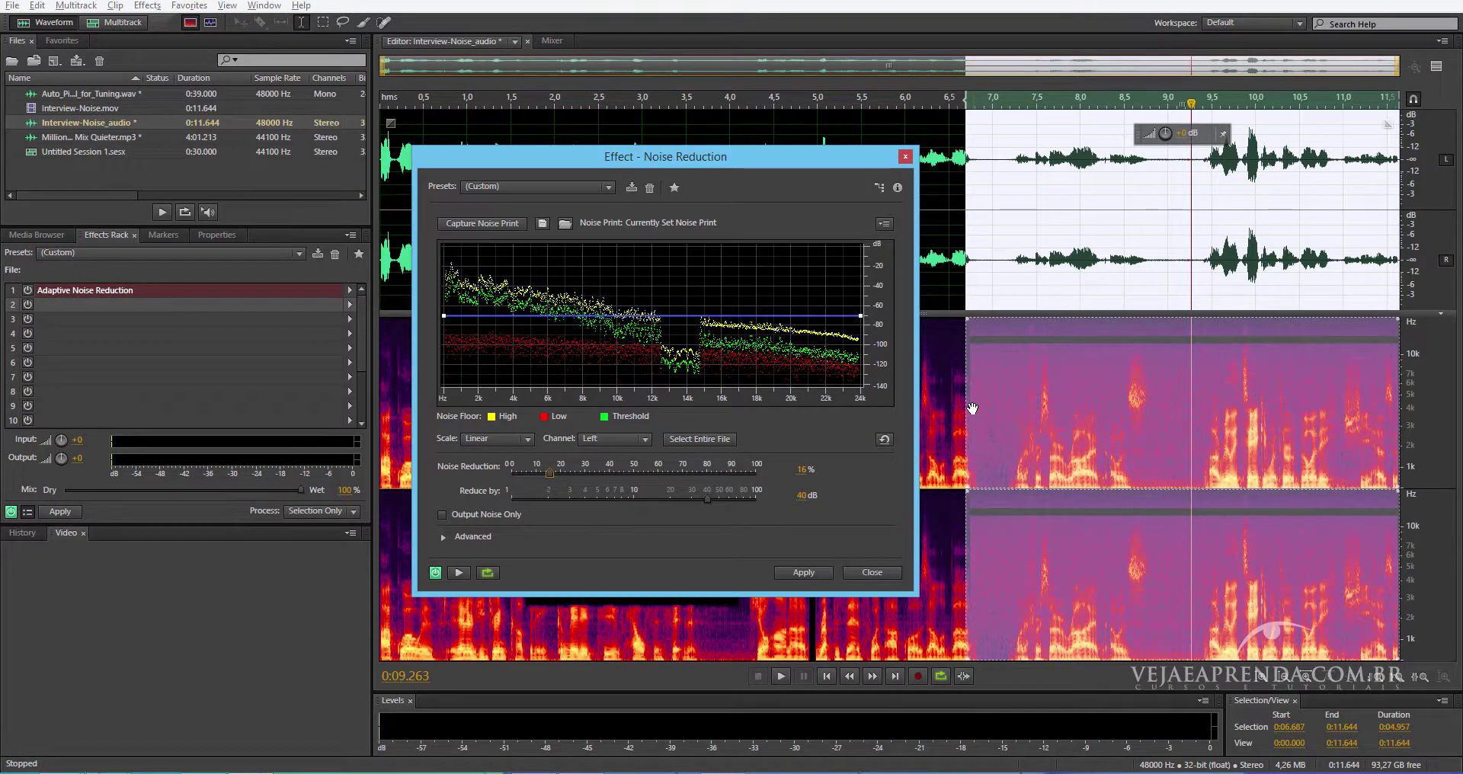
pyautogui.click(987, 90)
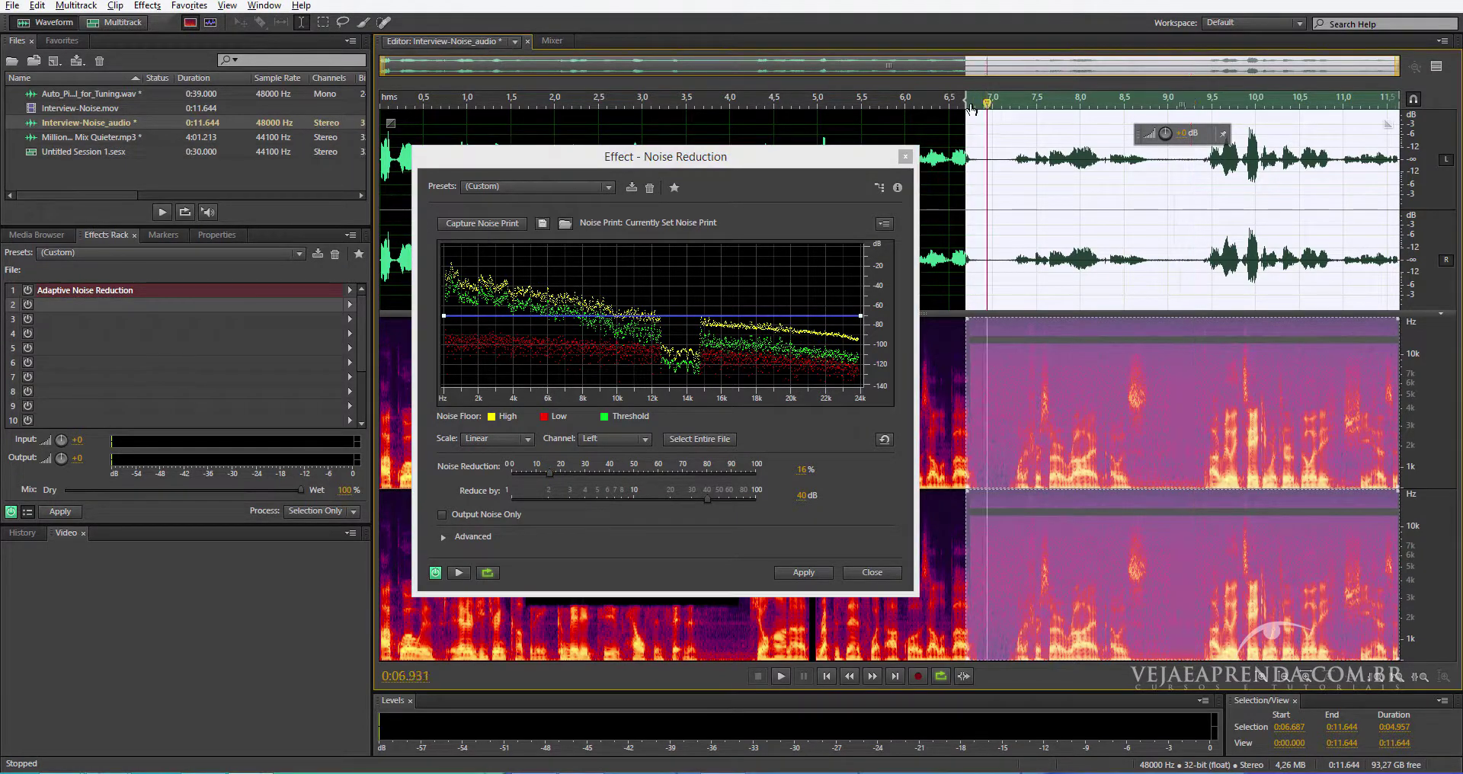
pyautogui.press('space')
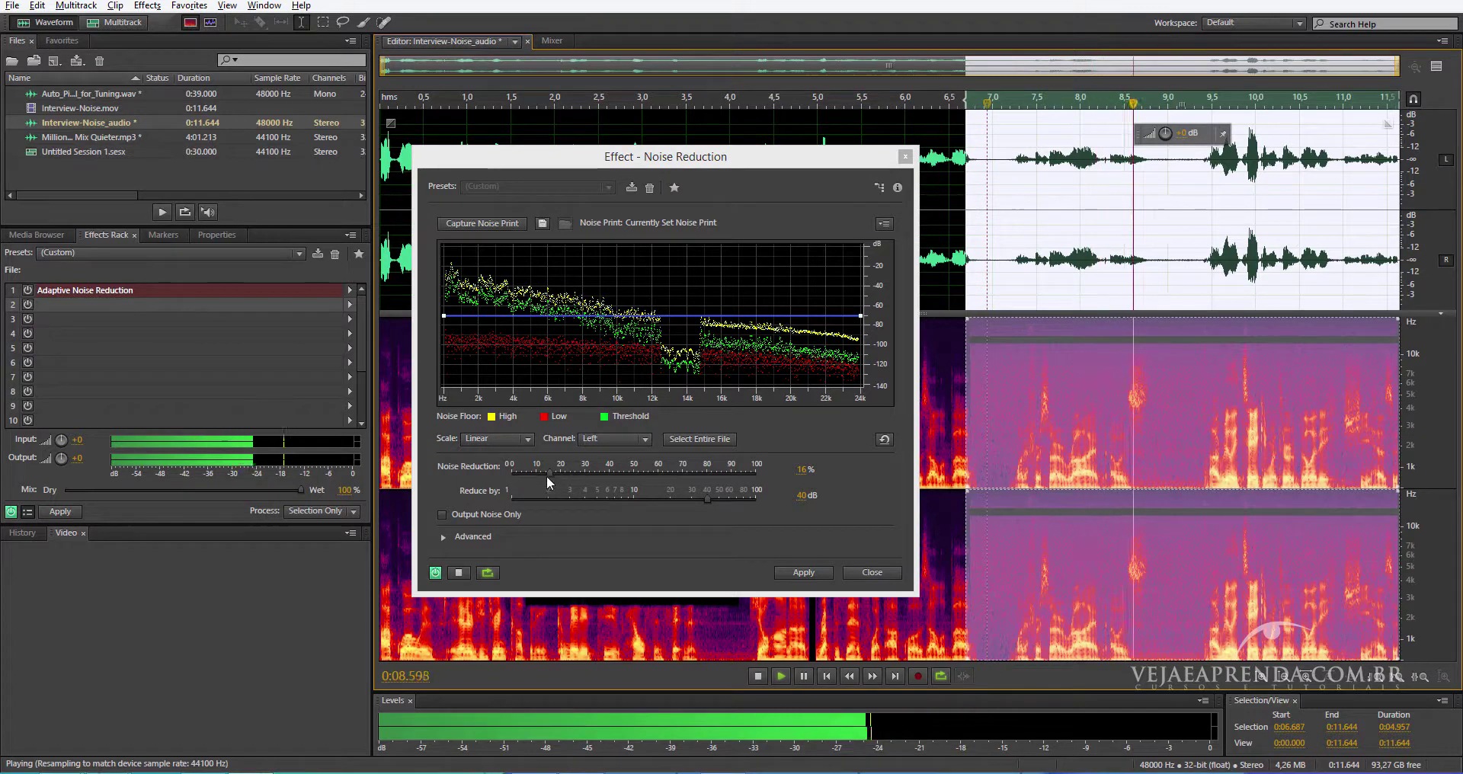
pyautogui.moveTo(548, 473); pyautogui.dragTo(502, 477)
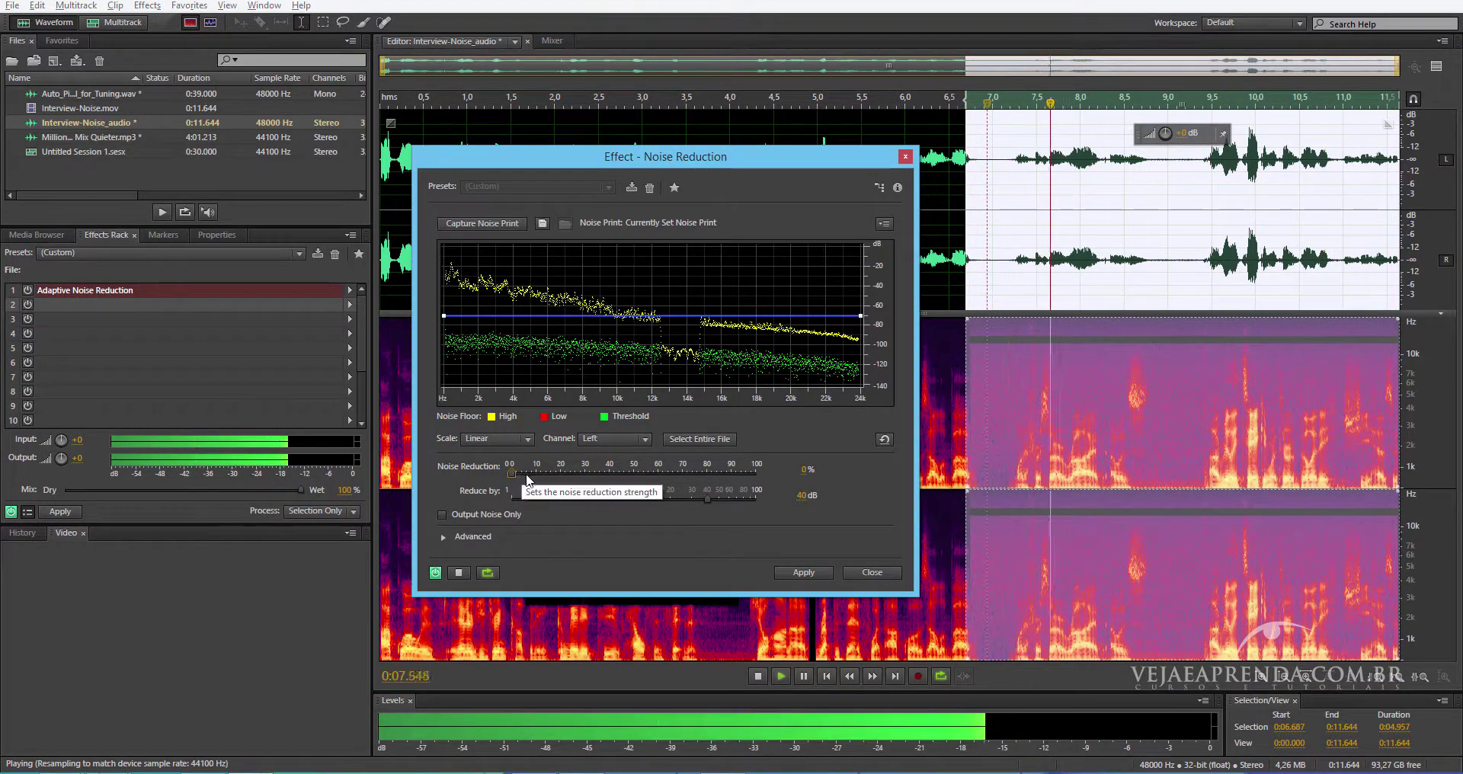
pyautogui.press('space')
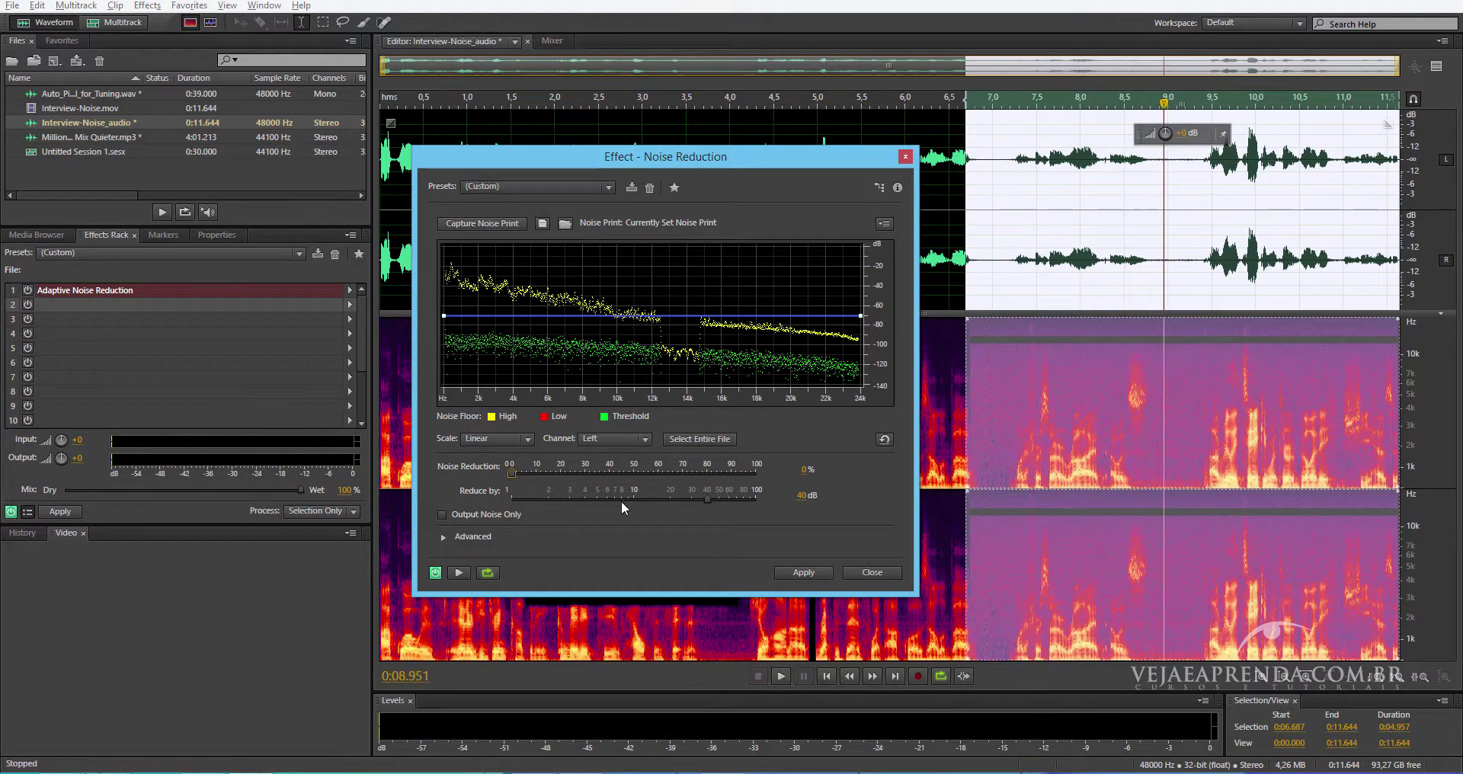
pyautogui.moveTo(508, 471); pyautogui.dragTo(761, 460)
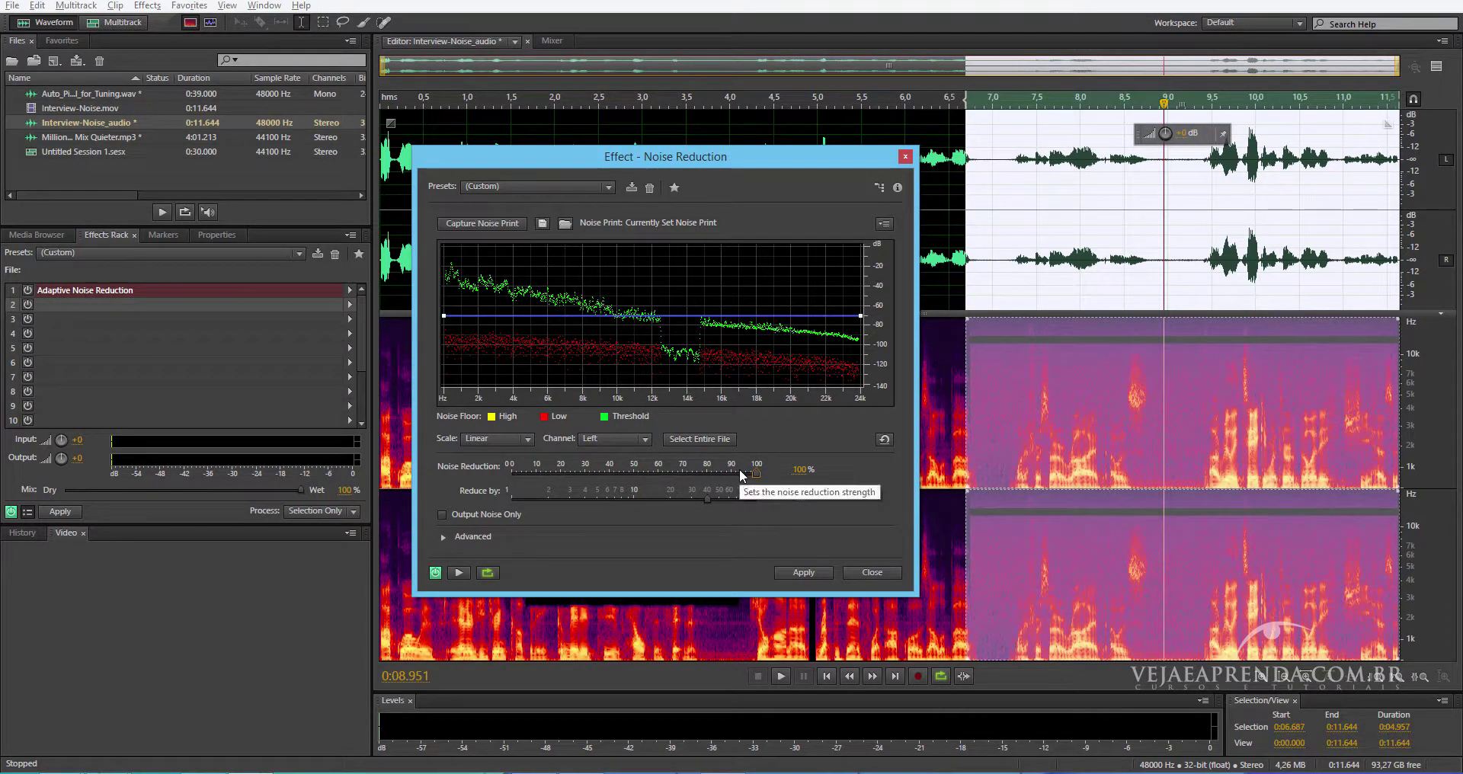
# Set Noise Reduction to 22% and lower both ends of the noise floor curve to about -80 dB.
pyautogui.moveTo(739, 469); pyautogui.dragTo(564, 472)
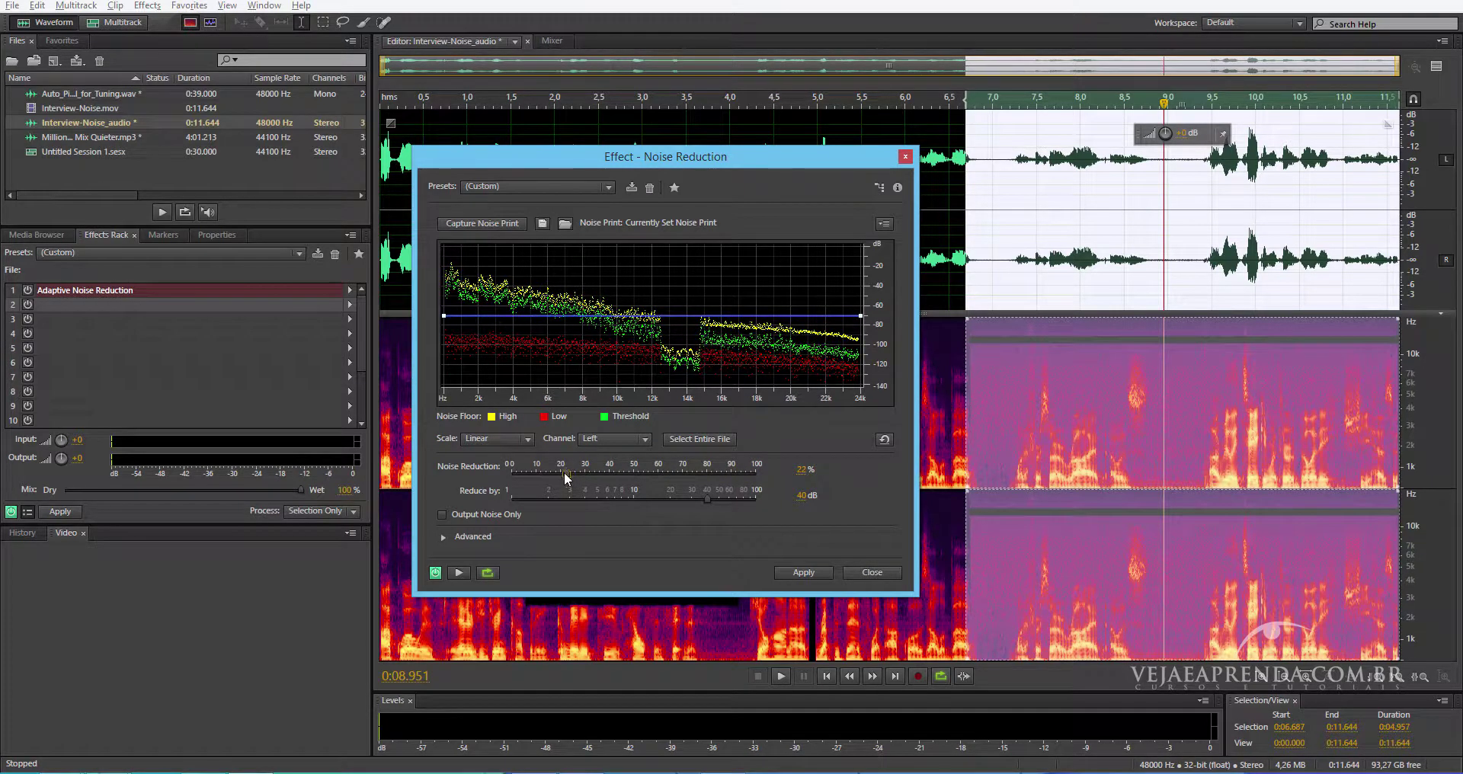
pyautogui.moveTo(440, 318)
pyautogui.moveTo(444, 316); pyautogui.dragTo(444, 327)
pyautogui.moveTo(866, 318)
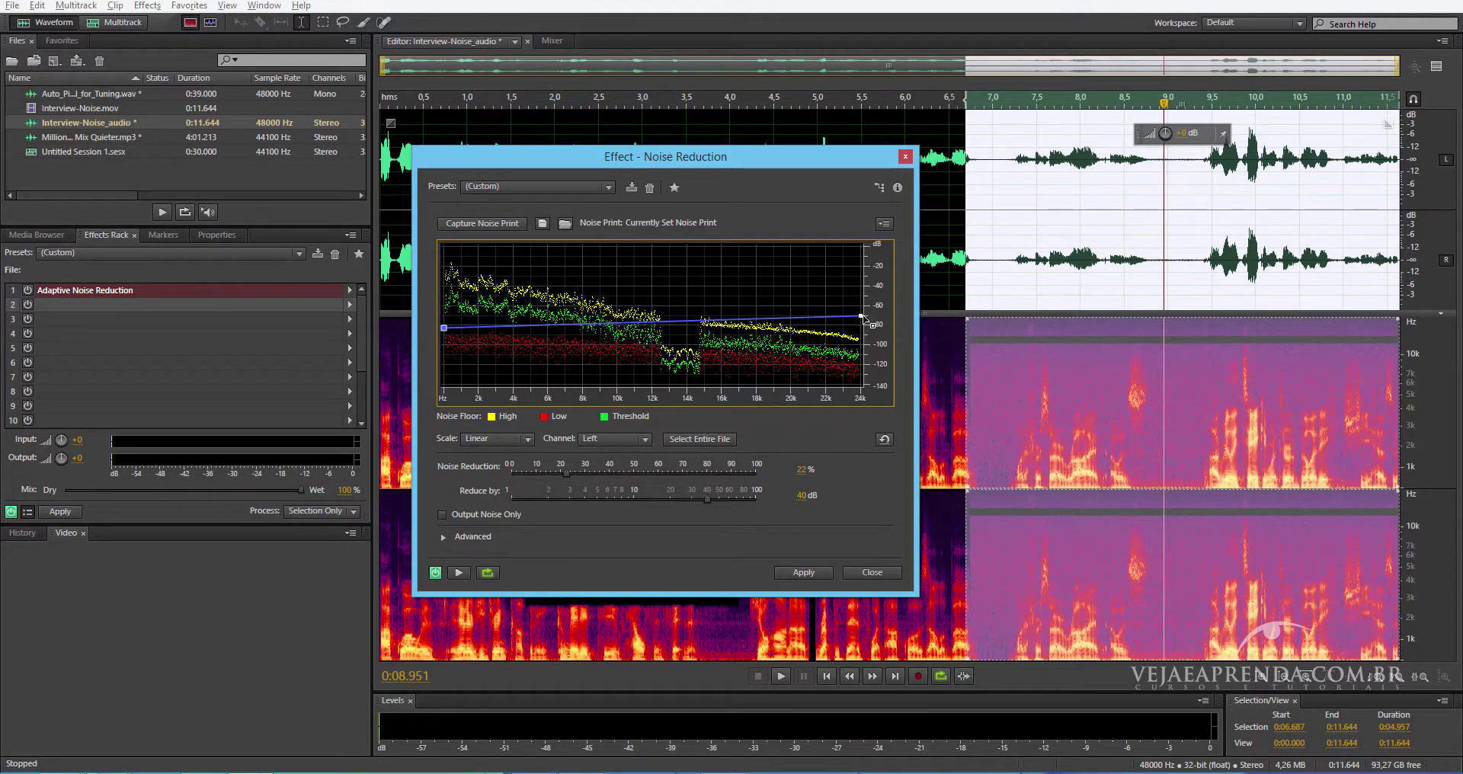
pyautogui.moveTo(864, 320); pyautogui.dragTo(864, 328)
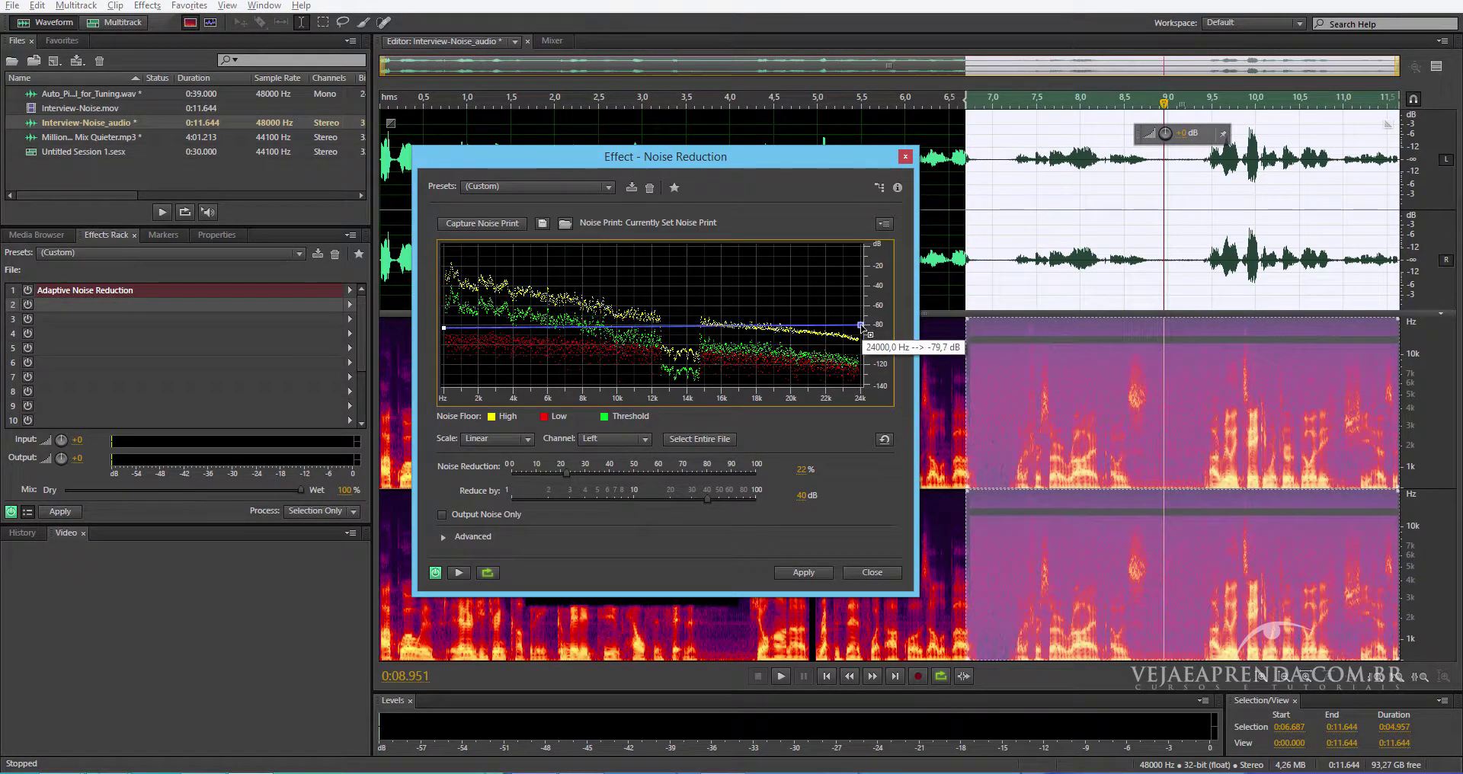
# Add control points between about 13 and 15 kHz to form a small bump in the curve, and preview the selection.
pyautogui.click(668, 330)
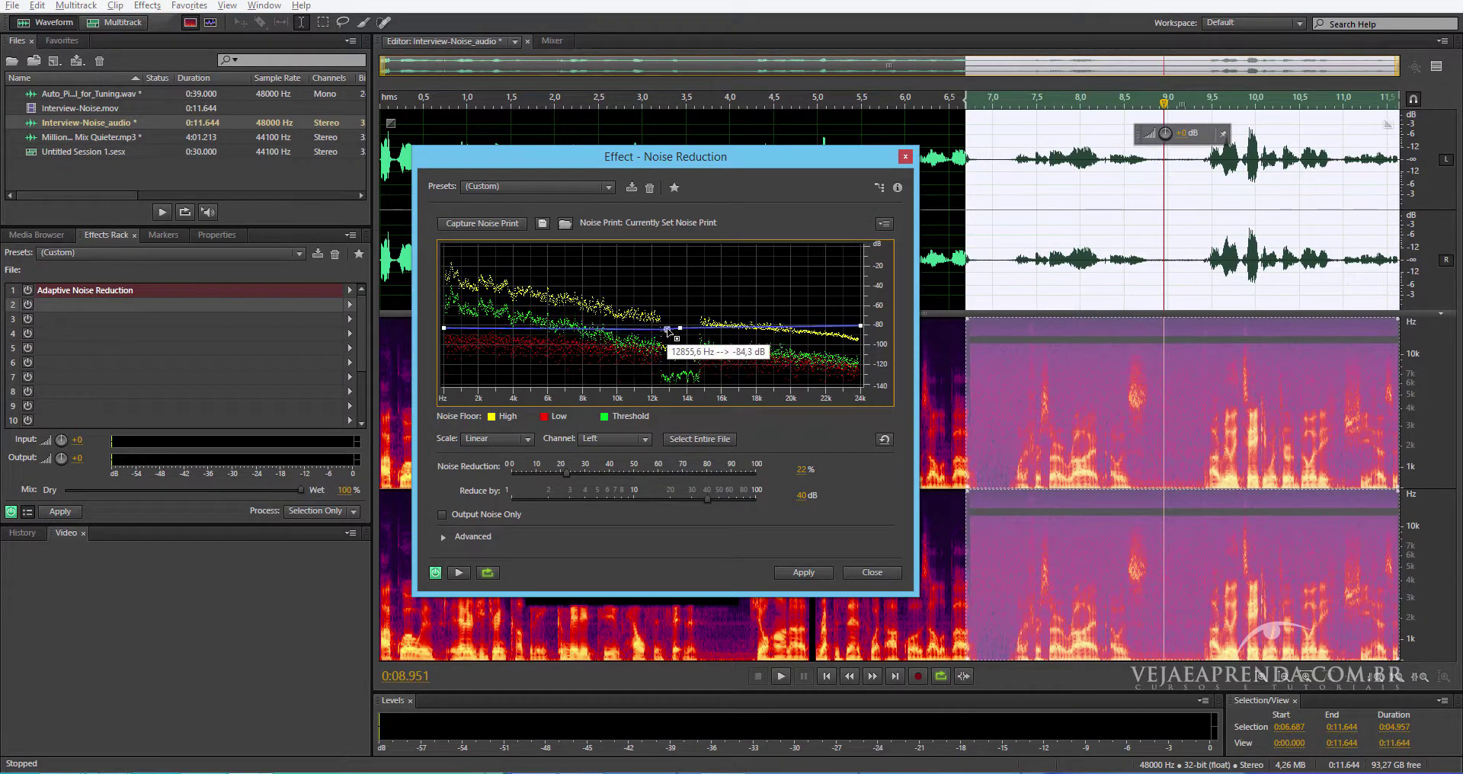
pyautogui.moveTo(679, 328); pyautogui.dragTo(689, 332)
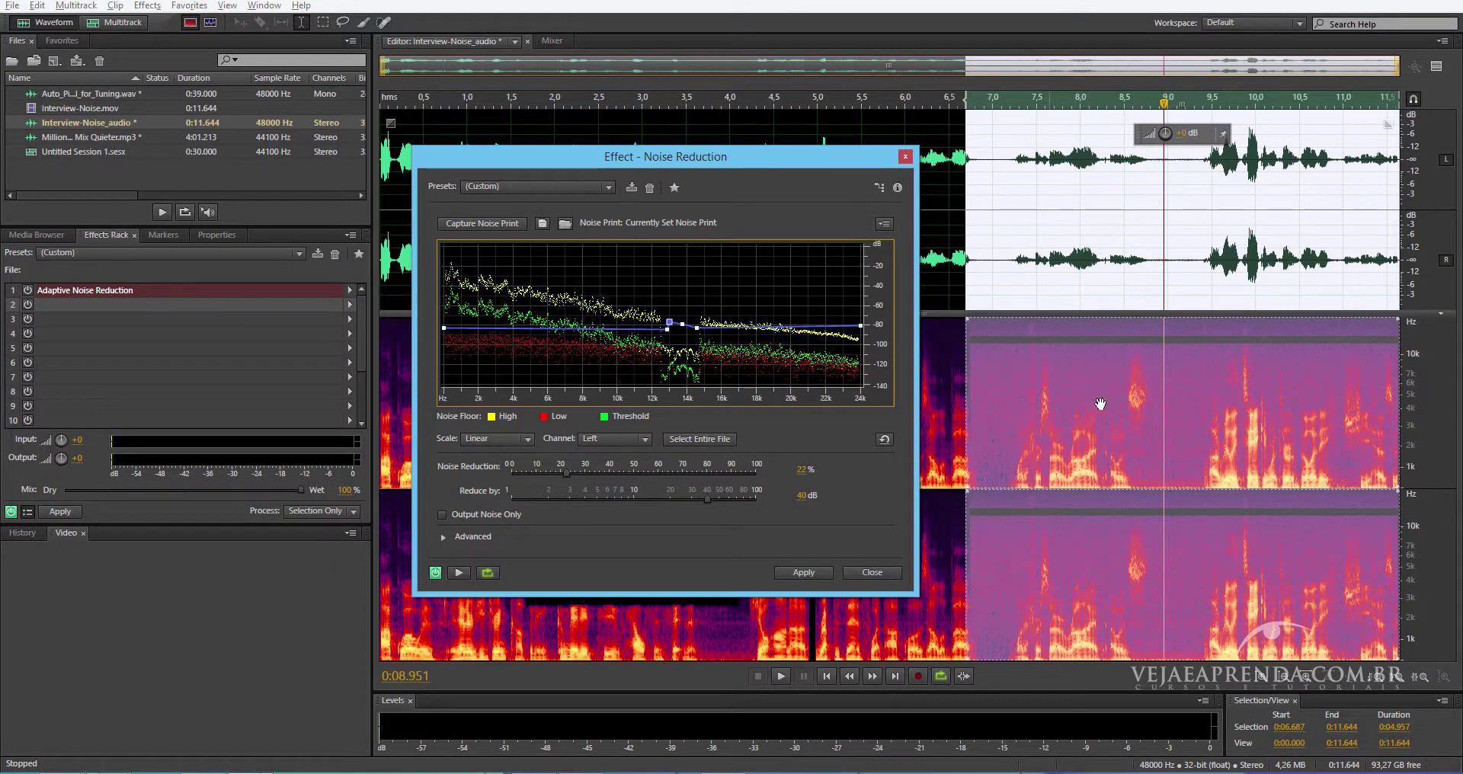
pyautogui.click(983, 107)
pyautogui.press('space')
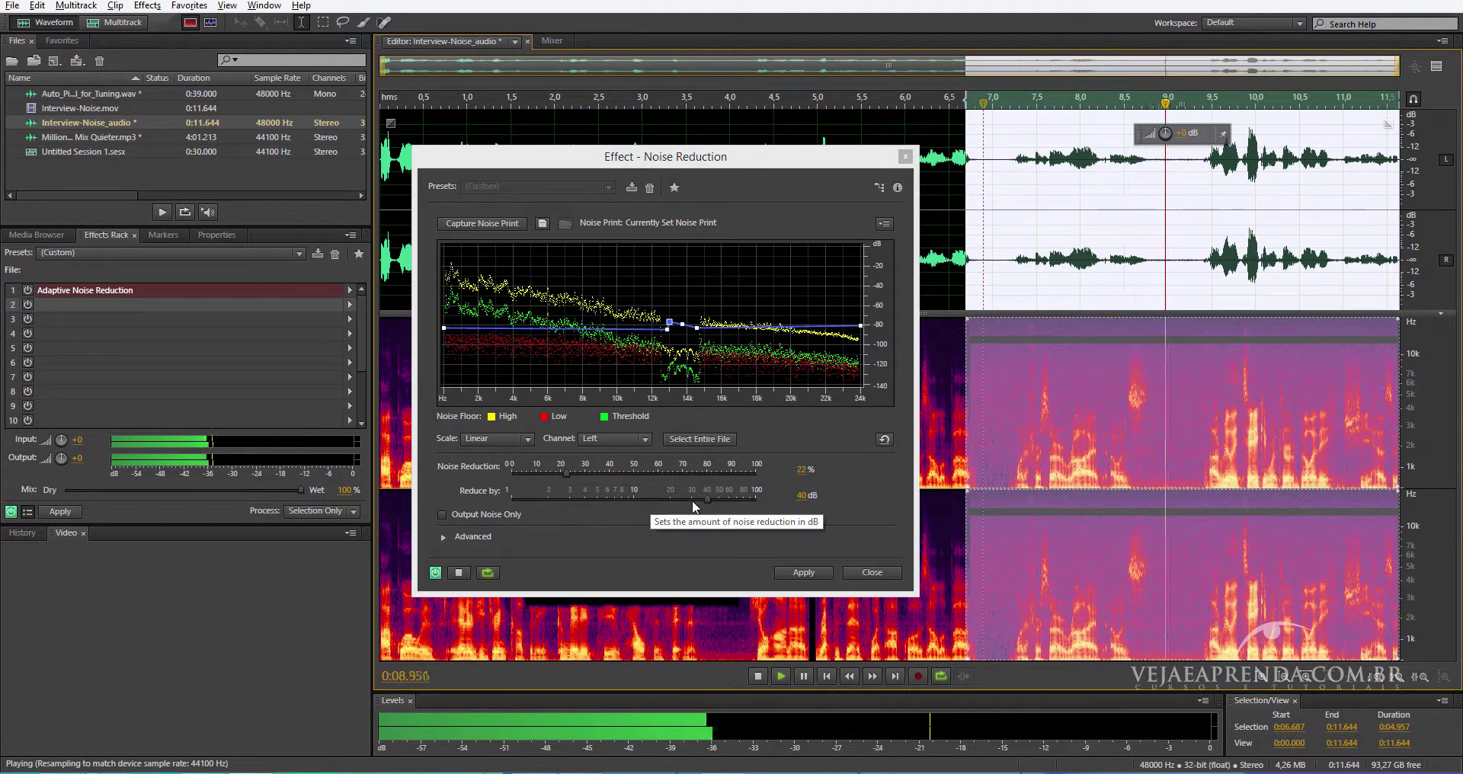
# Try Reduce by values of 2.7 dB and 18.4 dB while listening to the selection.
pyautogui.moveTo(707, 504); pyautogui.dragTo(562, 498)
pyautogui.press('space')
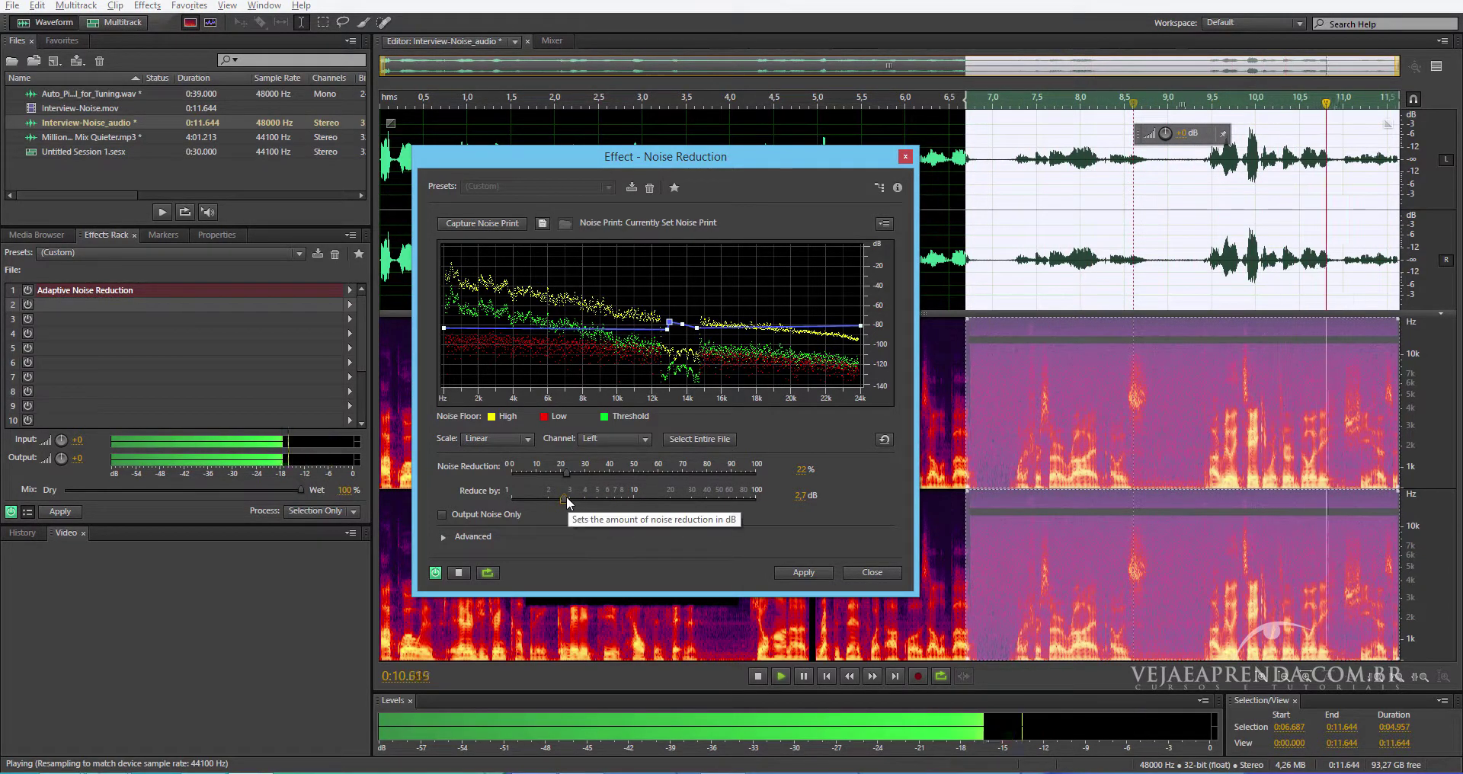
pyautogui.moveTo(576, 500); pyautogui.dragTo(586, 498)
pyautogui.press('space')
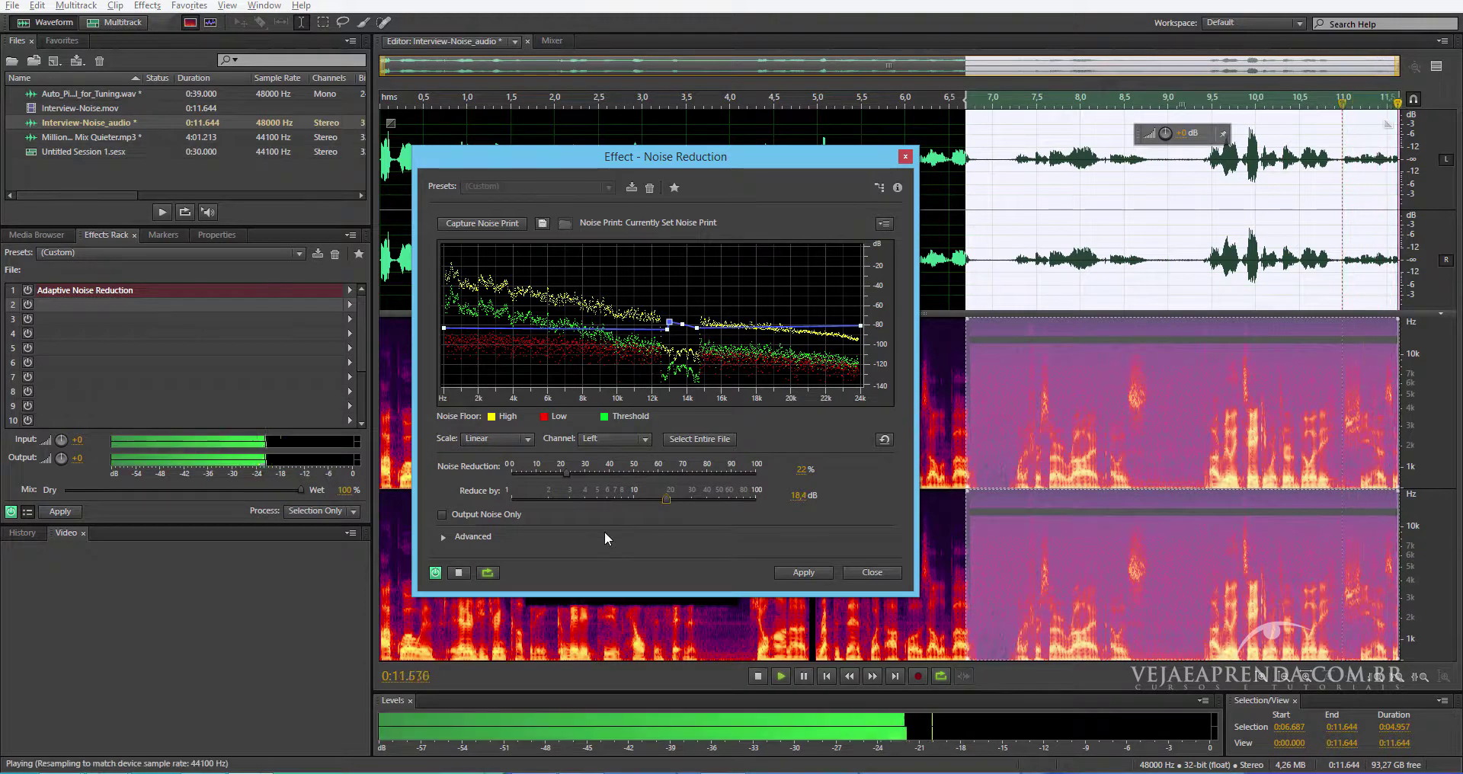
# Try Noise Reduction strengths of 19% and 20% during playback, then return it to 22%.
pyautogui.moveTo(567, 473); pyautogui.dragTo(555, 473)
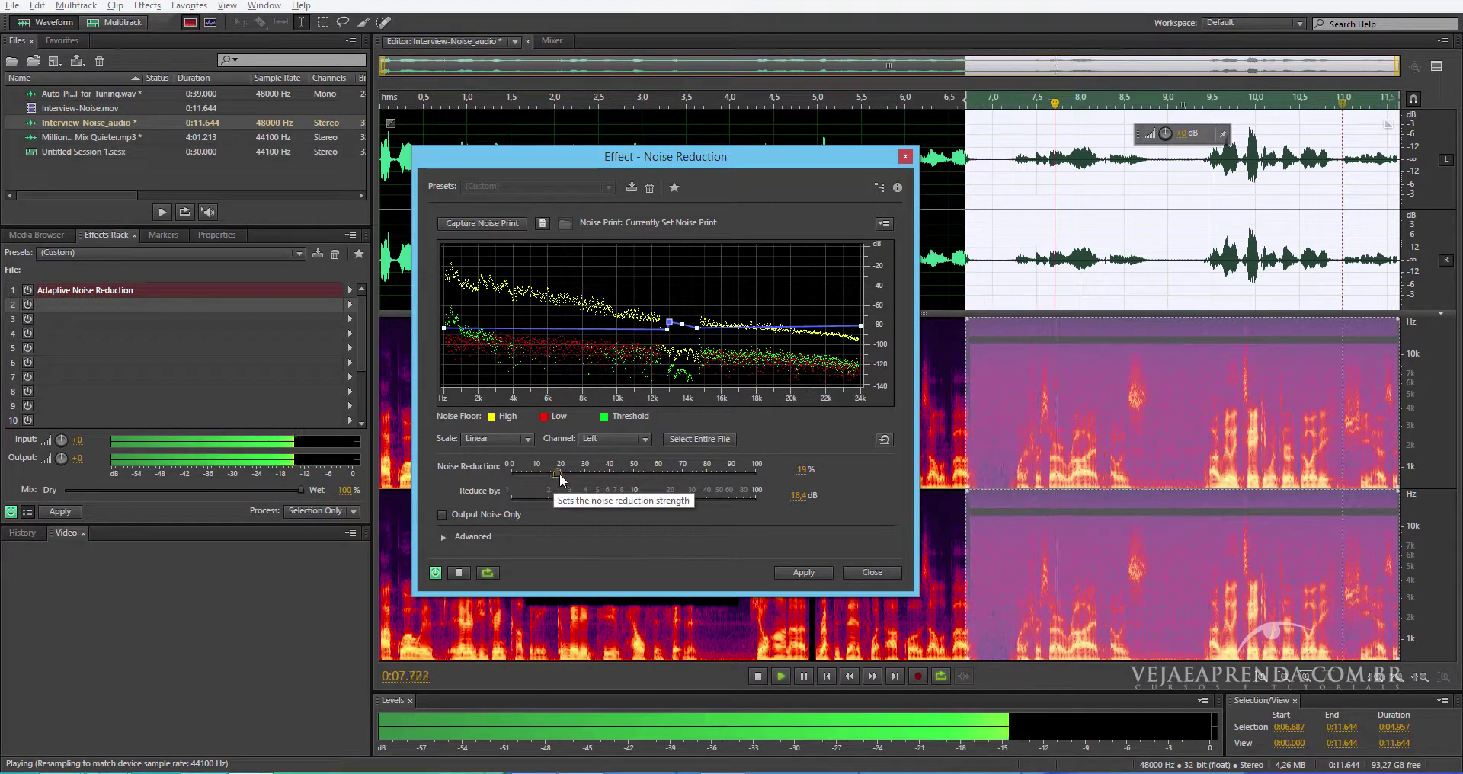
pyautogui.moveTo(558, 472); pyautogui.dragTo(563, 473)
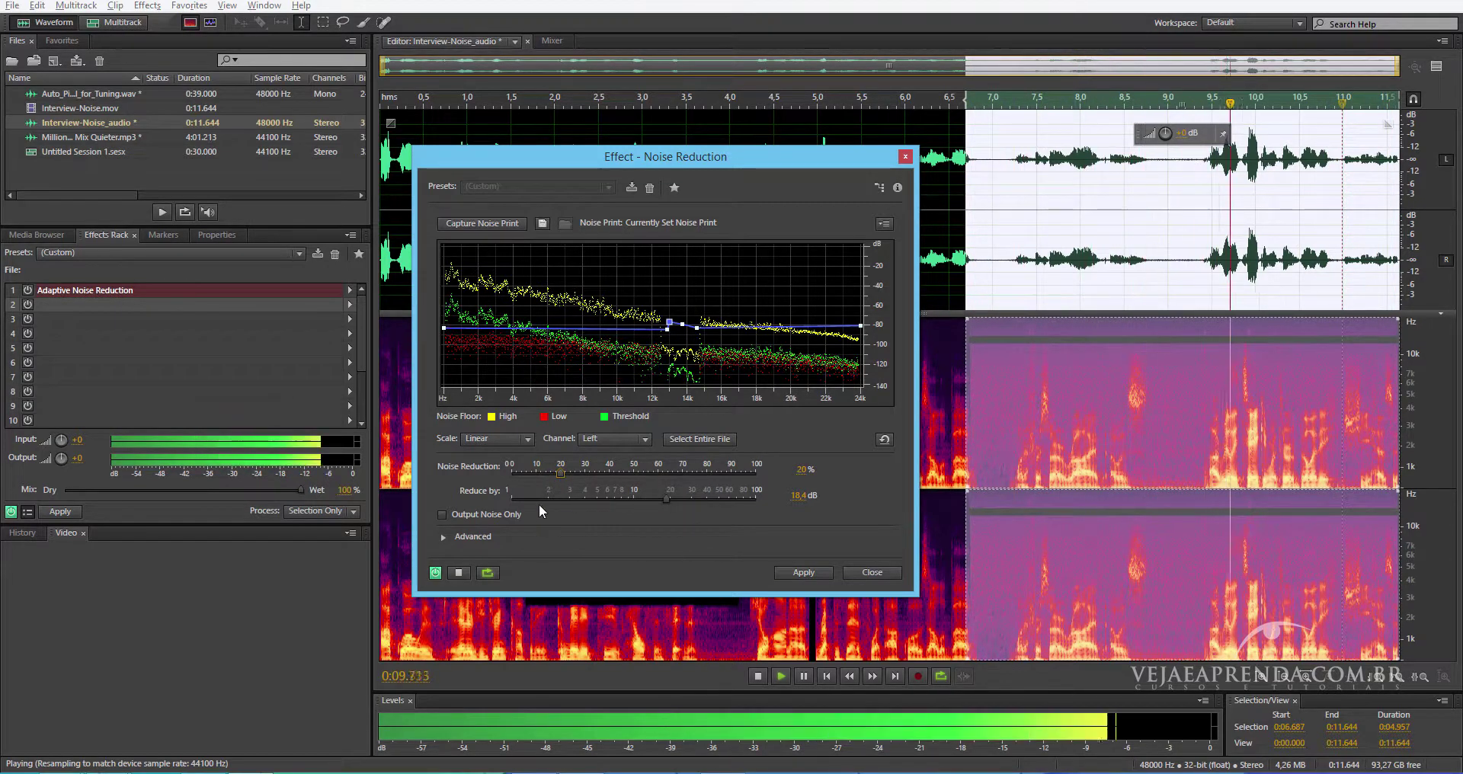
pyautogui.moveTo(561, 473); pyautogui.dragTo(565, 474)
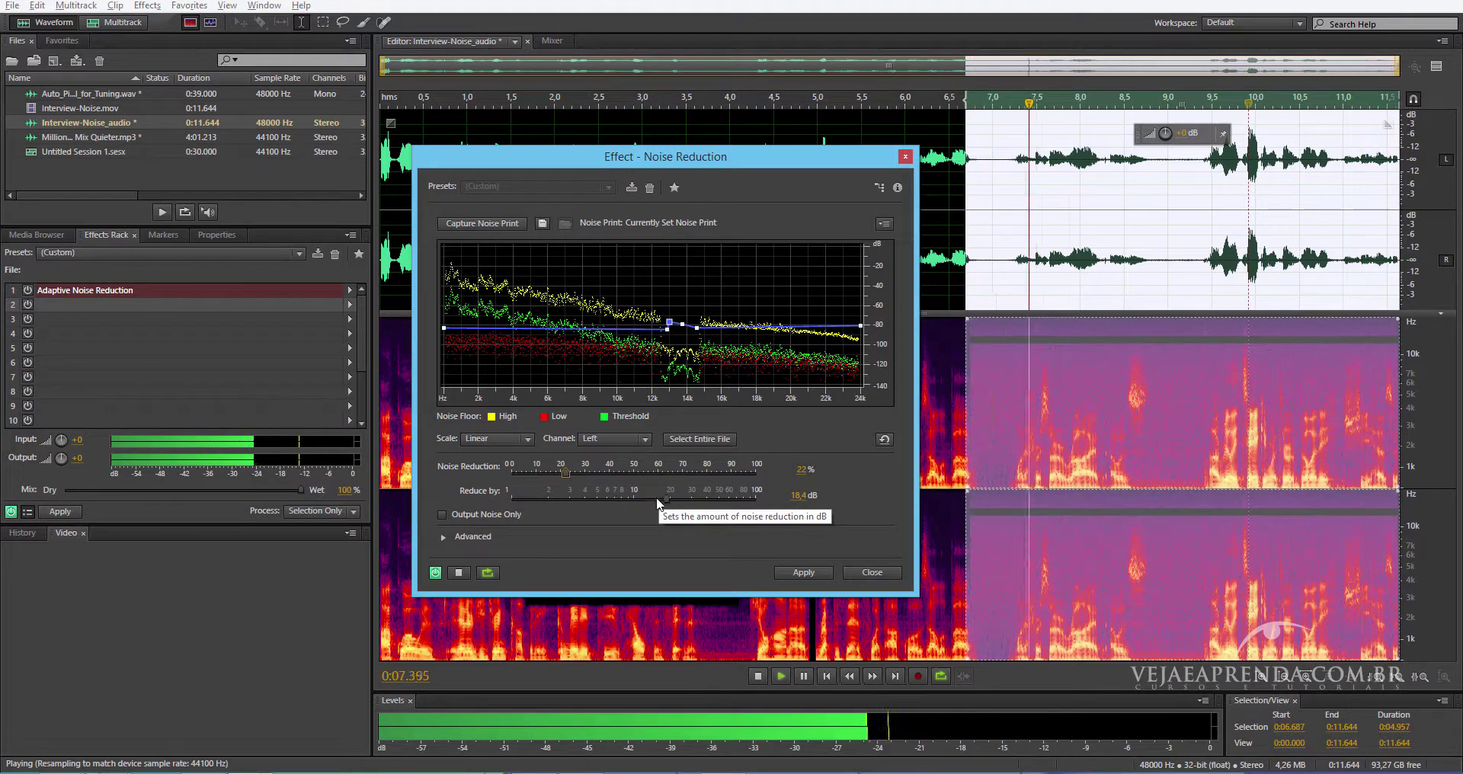
# Set Reduce by to 3.1 dB and preview the selection from near its start.
pyautogui.press('space')
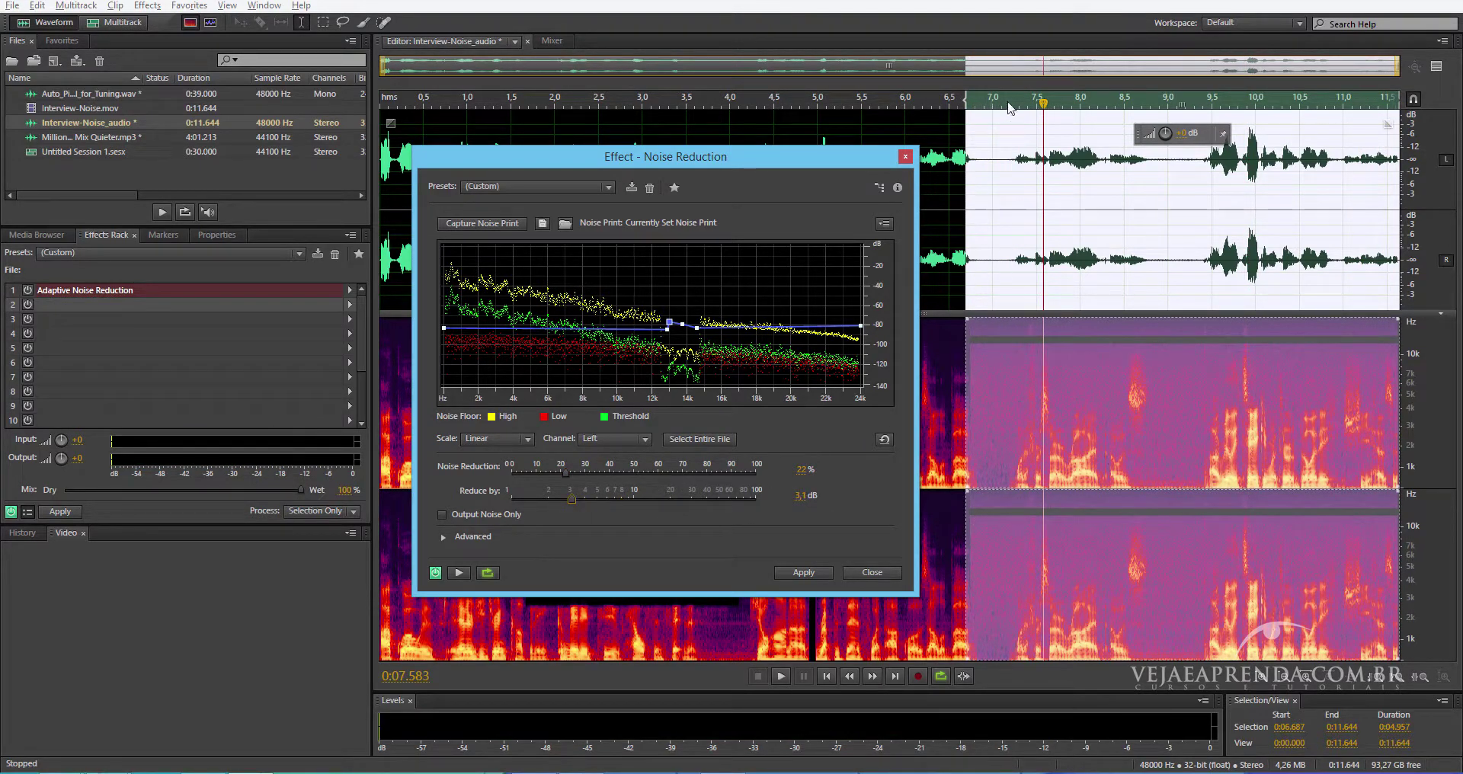
pyautogui.press('space')
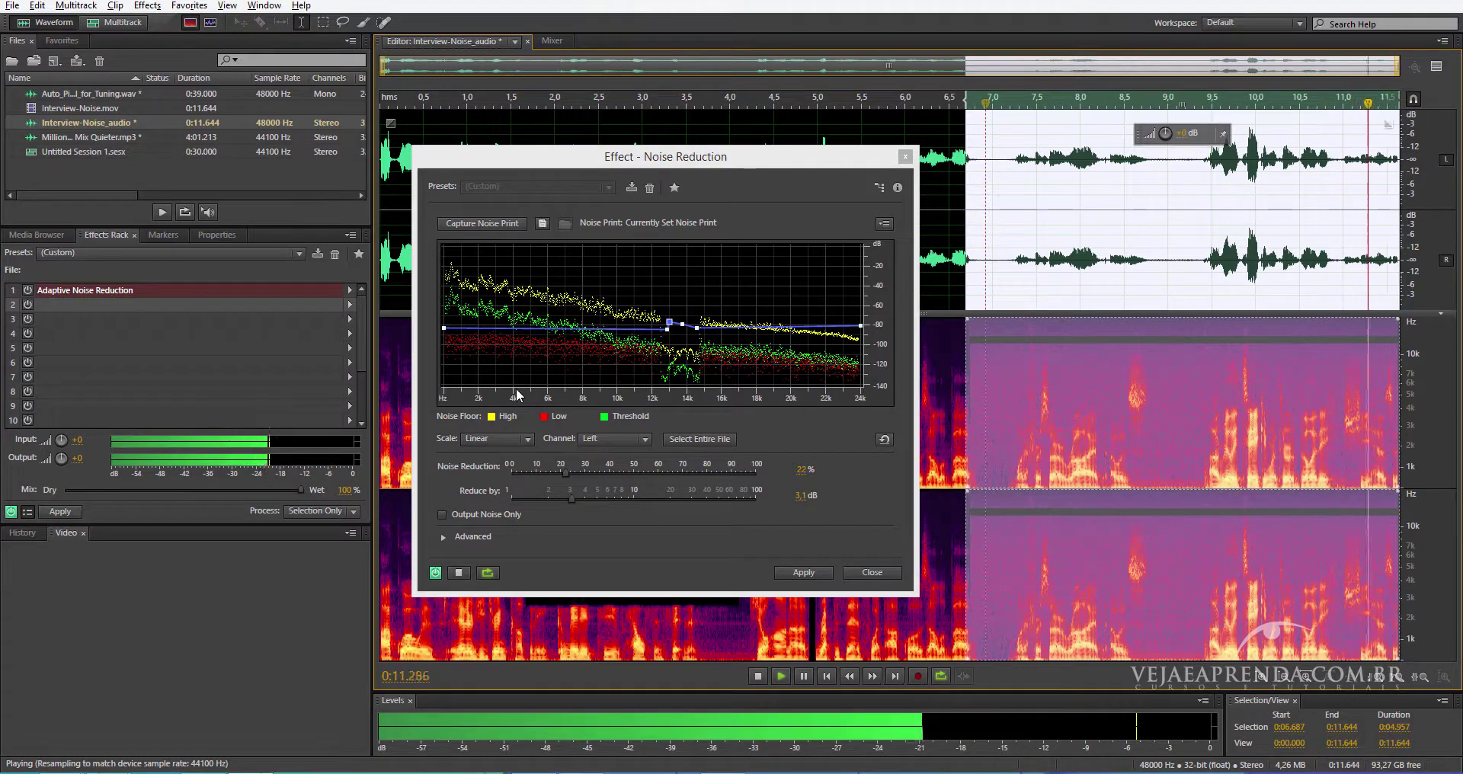
pyautogui.press('space')
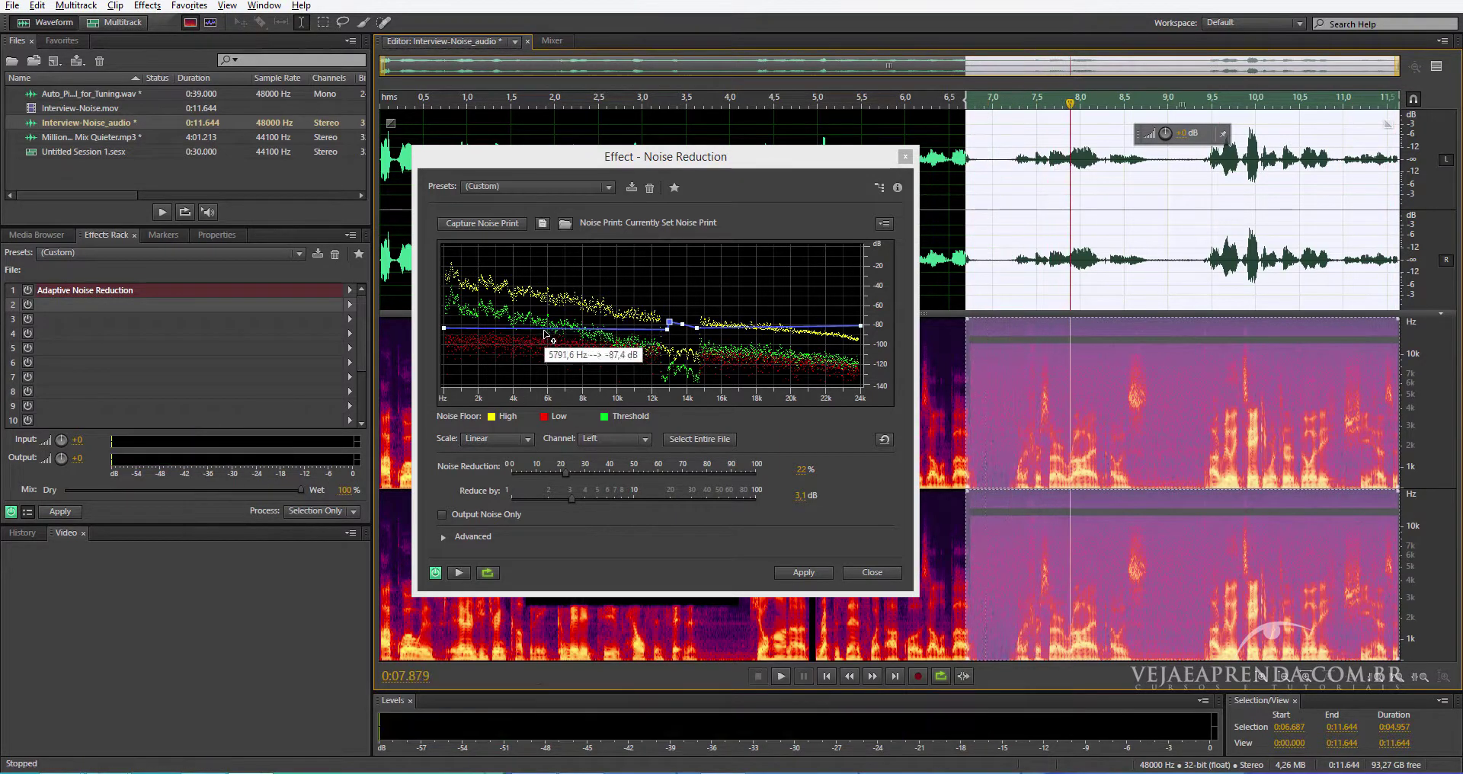
# Add a control point near 6 kHz, raise it slightly above the curve, and preview briefly.
pyautogui.click(543, 330)
pyautogui.moveTo(543, 330); pyautogui.dragTo(550, 320)
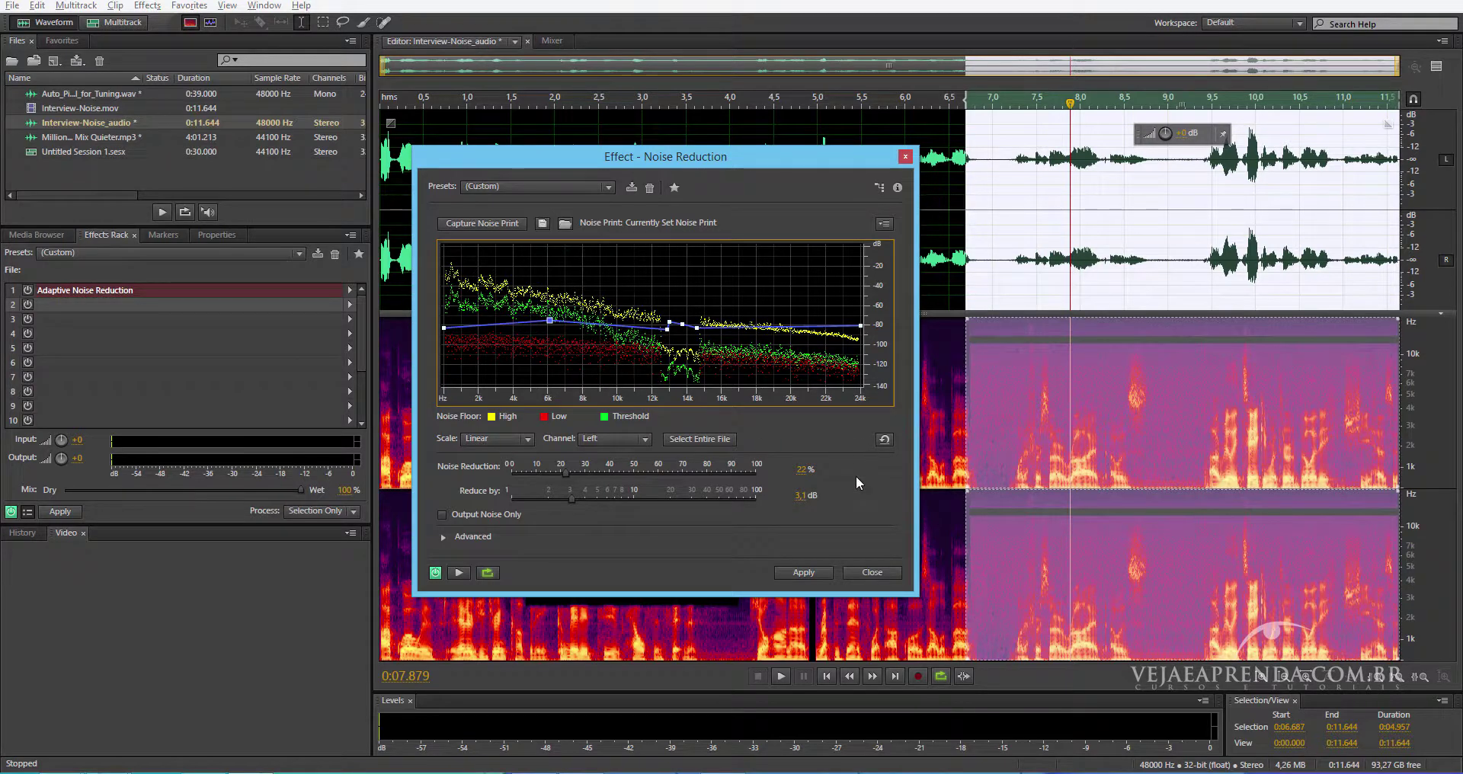
pyautogui.press('space')
pyautogui.press('space')
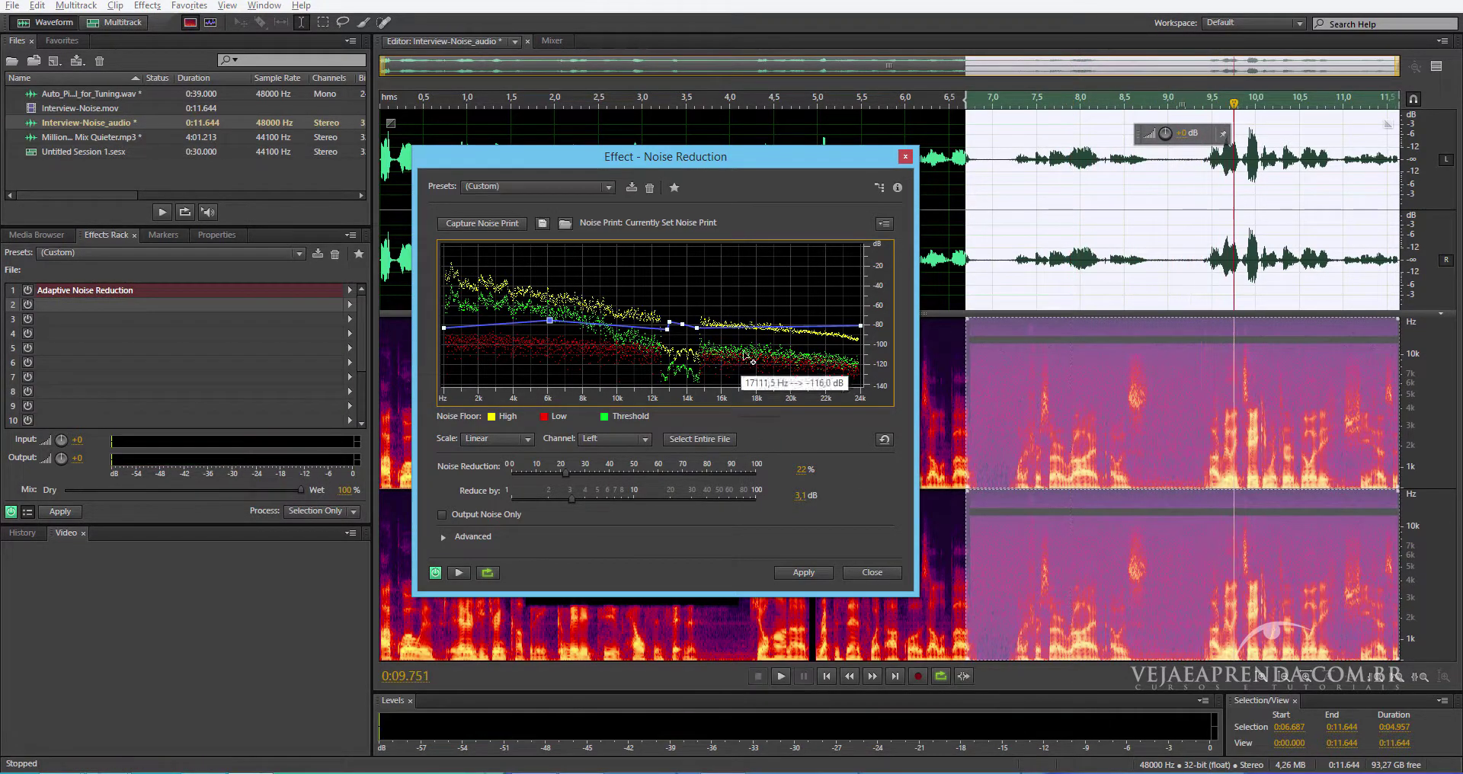
# Add raised curve points near 18 kHz and 11 kHz, and lift the existing point near 13.5 kHz.
pyautogui.moveTo(758, 333); pyautogui.dragTo(759, 317)
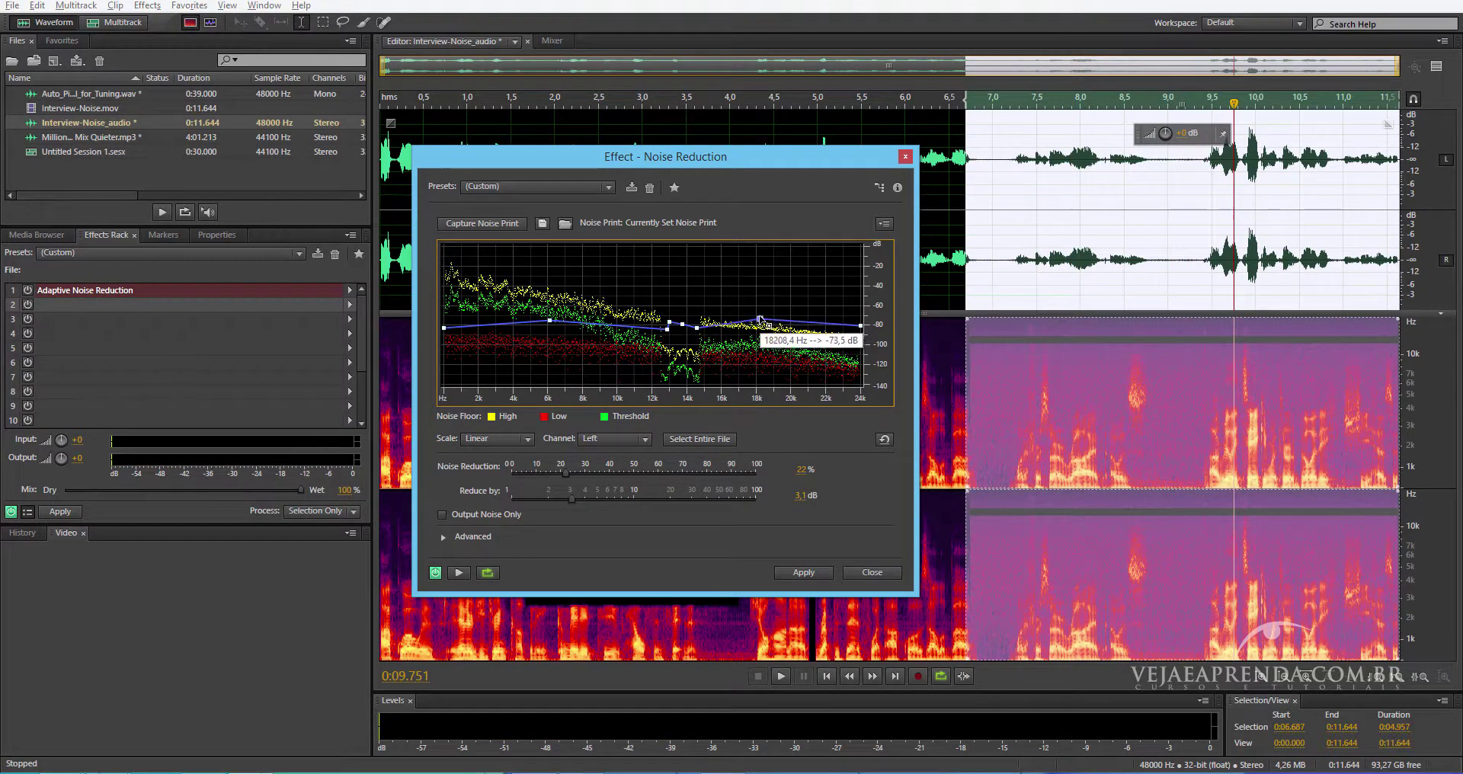
pyautogui.click(680, 324)
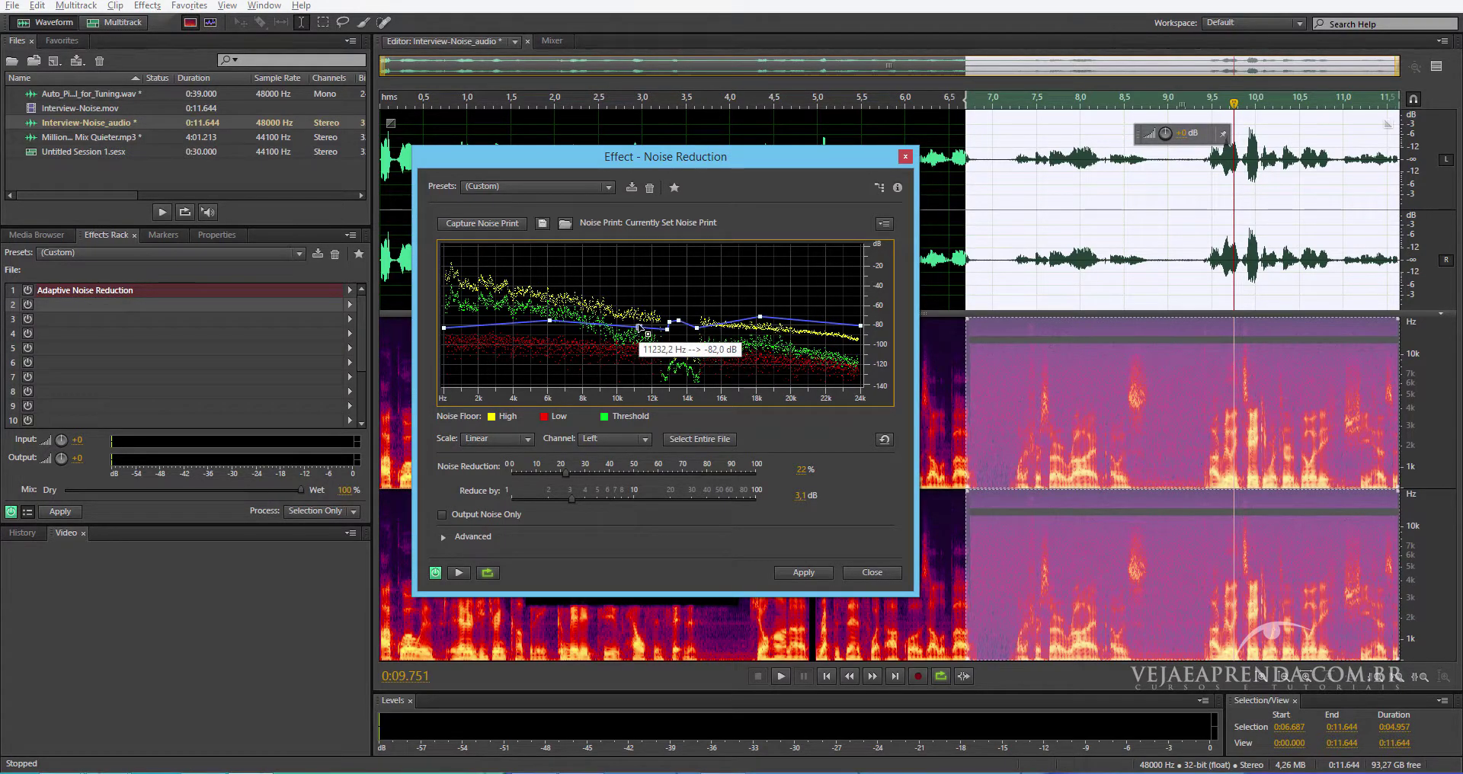
pyautogui.moveTo(640, 327); pyautogui.dragTo(640, 320)
pyautogui.click(971, 397)
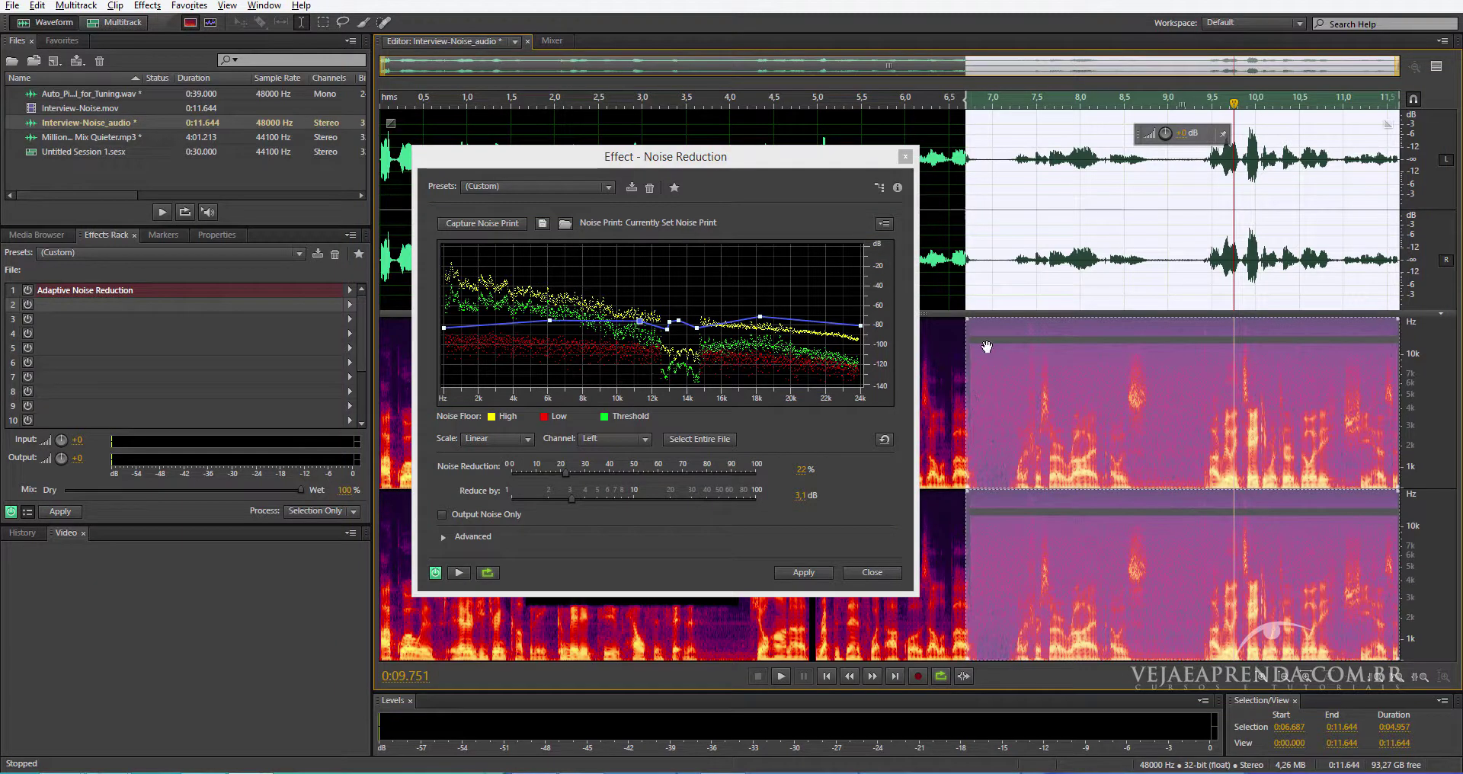
# Preview the selection from near its start, set Noise Reduction to 27%, and resume playback.
pyautogui.click(988, 101)
pyautogui.press('space')
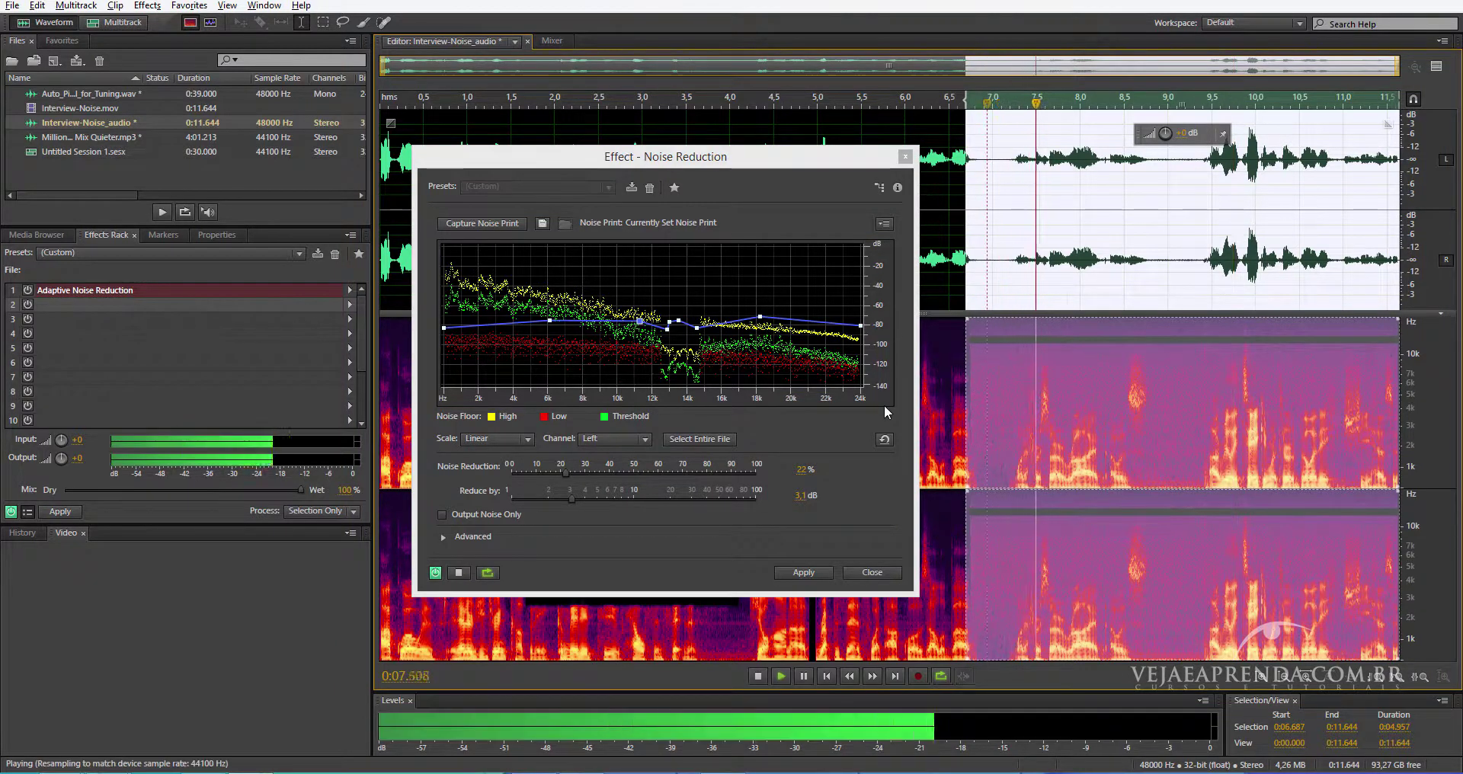
pyautogui.press('space')
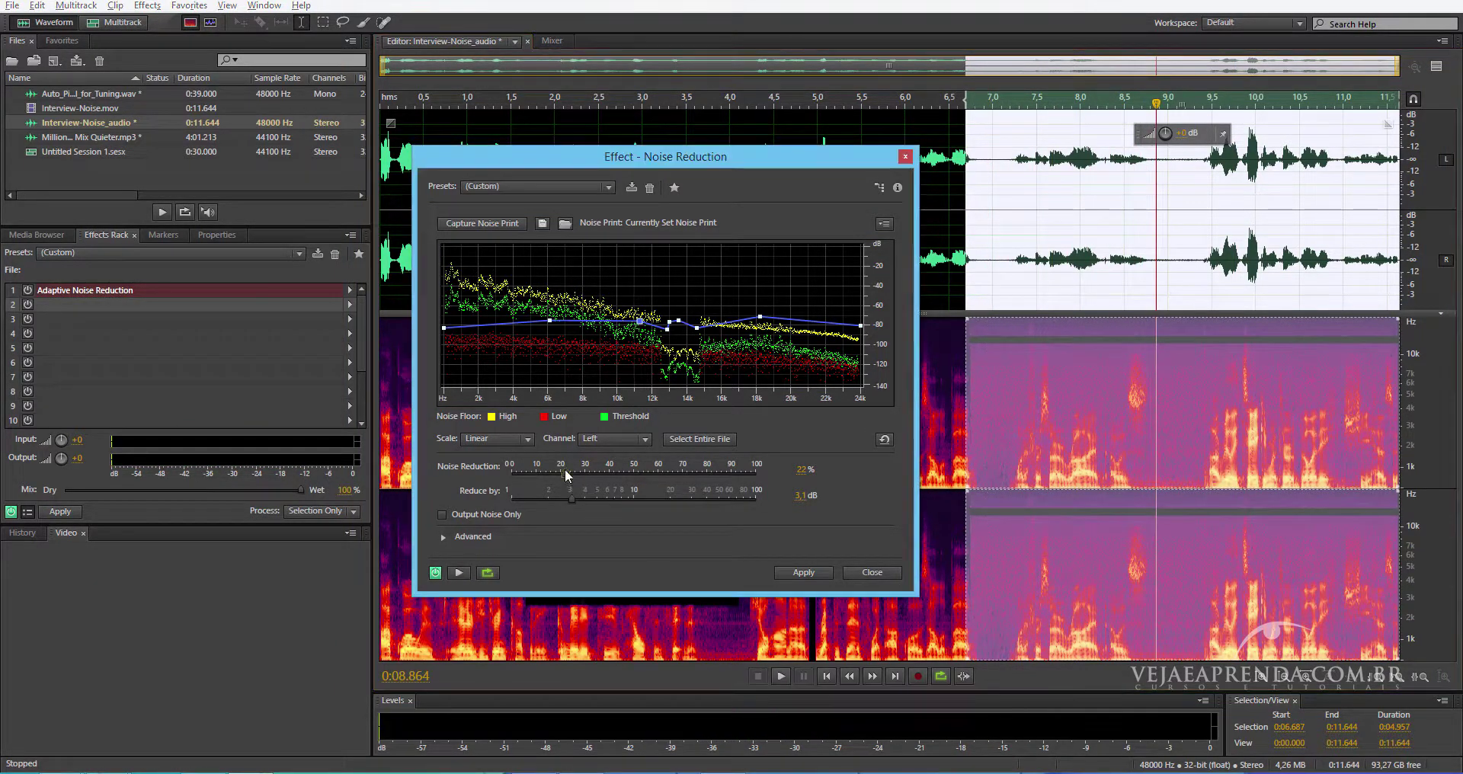
pyautogui.moveTo(565, 468); pyautogui.dragTo(578, 470)
pyautogui.press('space')
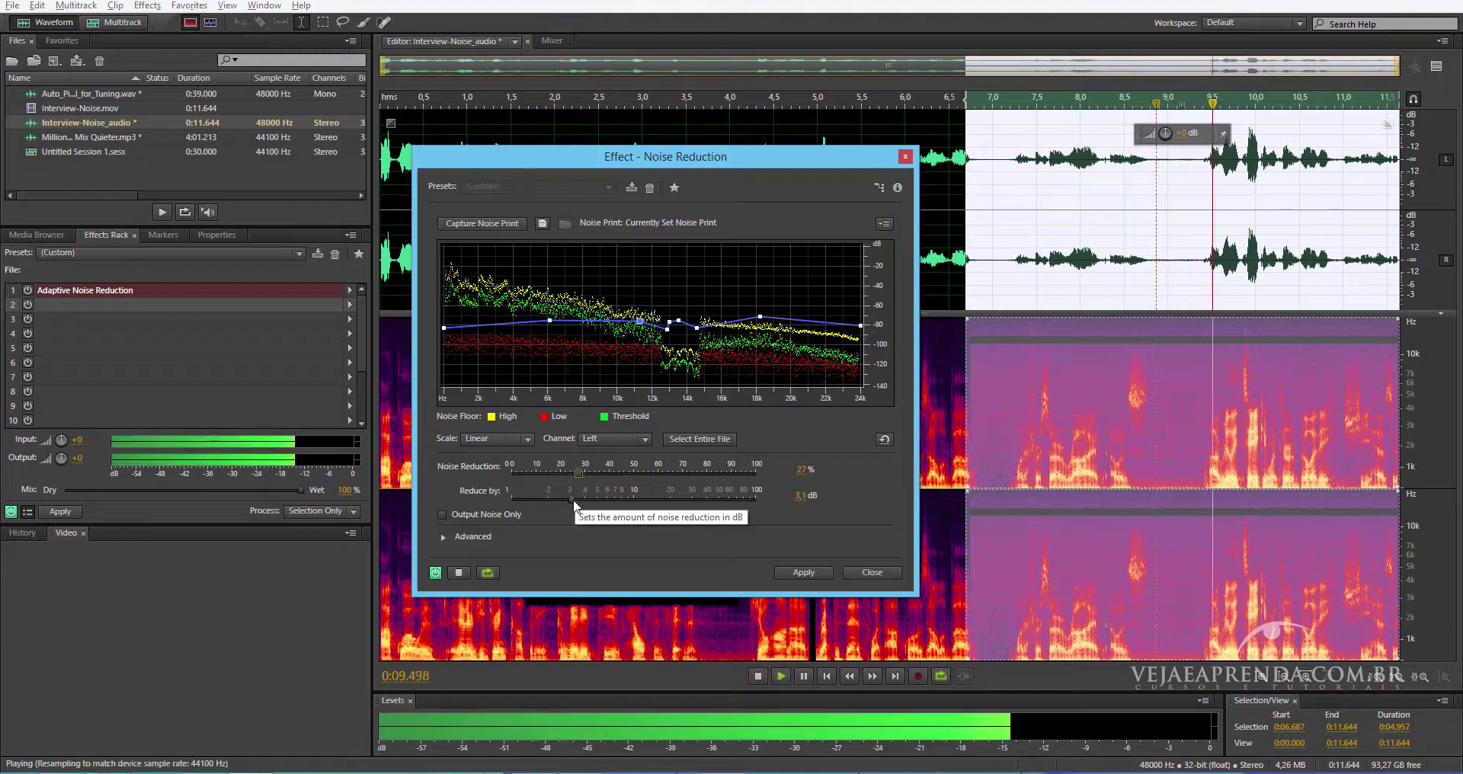
# Try Noise Reduction at 39% and at 68% while previewing the selection.
pyautogui.moveTo(582, 473); pyautogui.dragTo(608, 473)
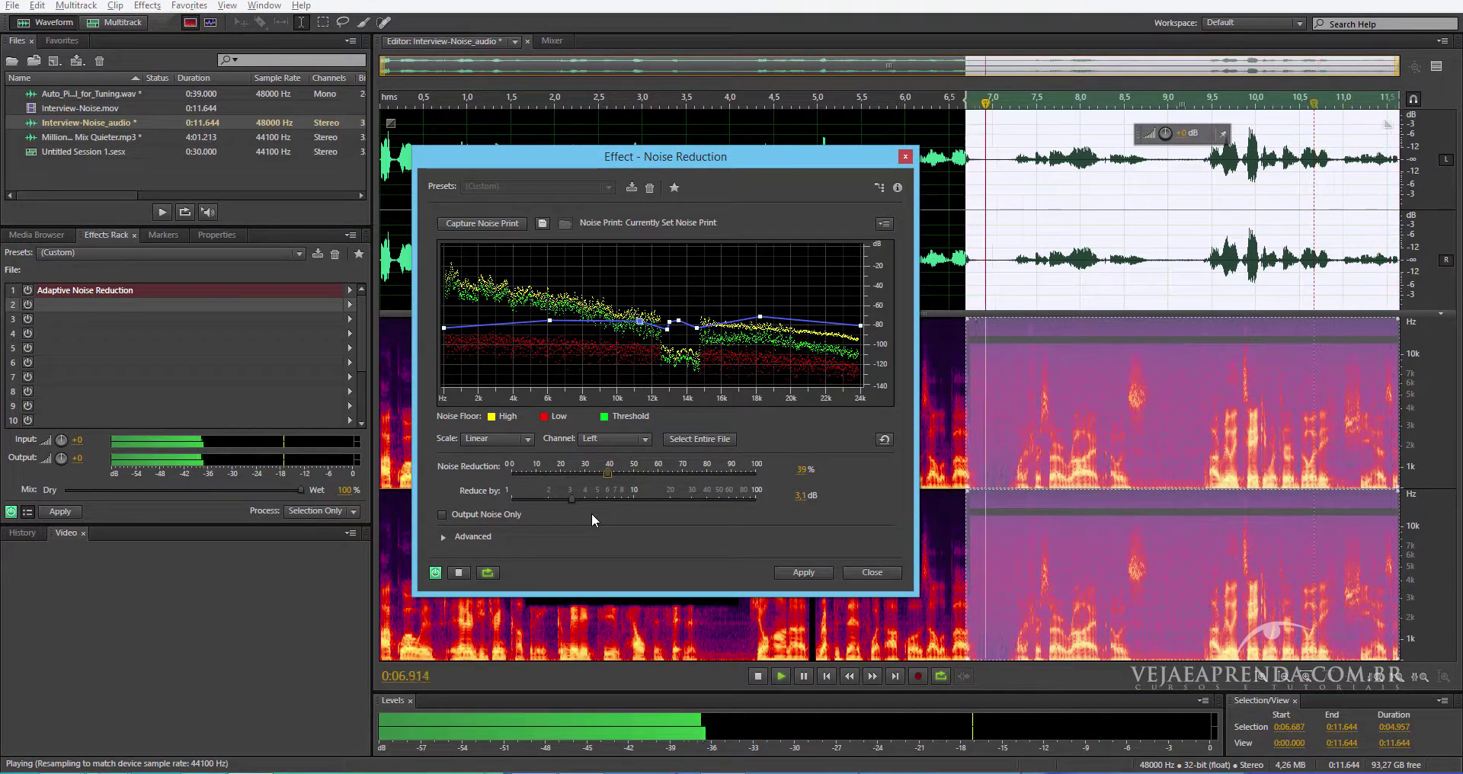
pyautogui.press('space')
pyautogui.moveTo(608, 473); pyautogui.dragTo(678, 473)
pyautogui.press('space')
pyautogui.press('space')
pyautogui.press('space')
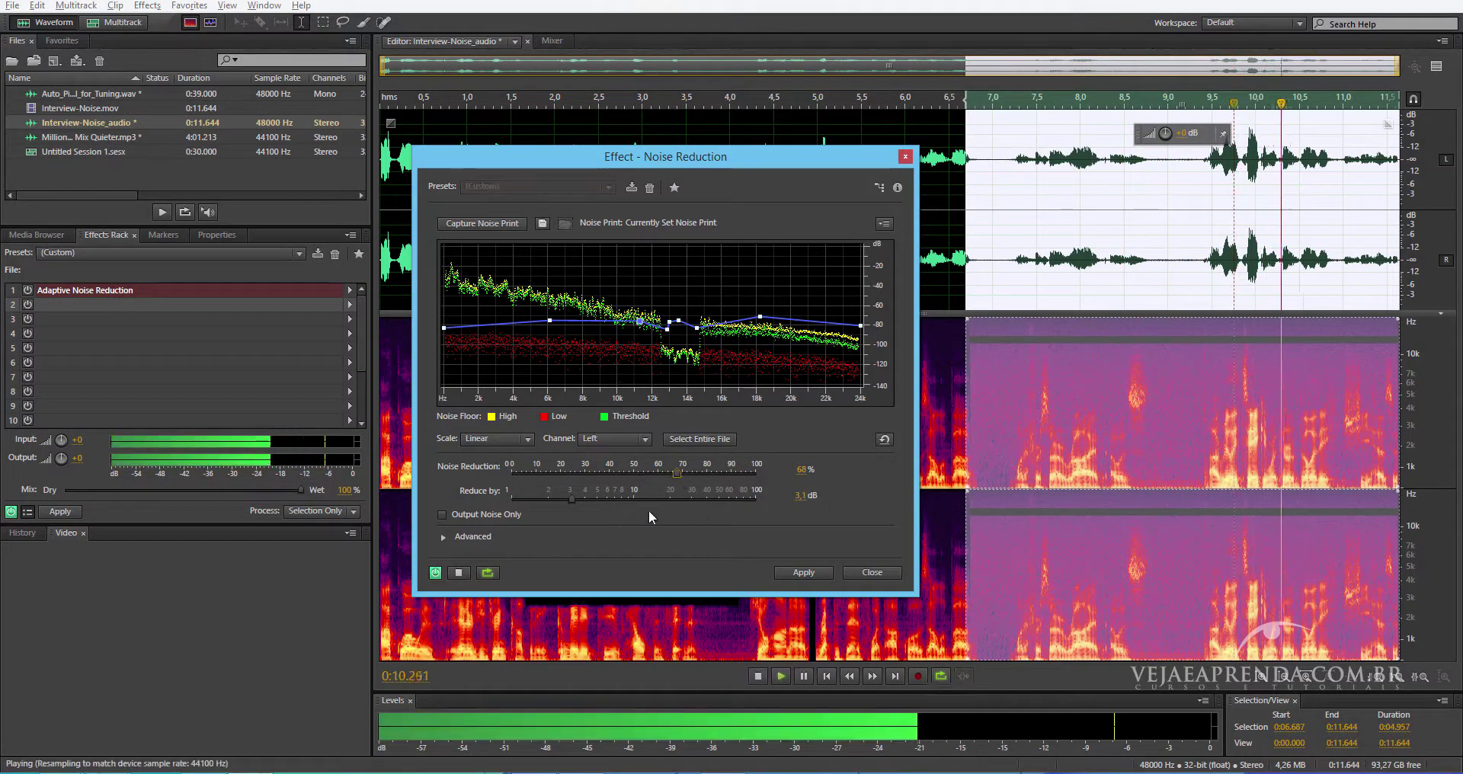
pyautogui.press('space')
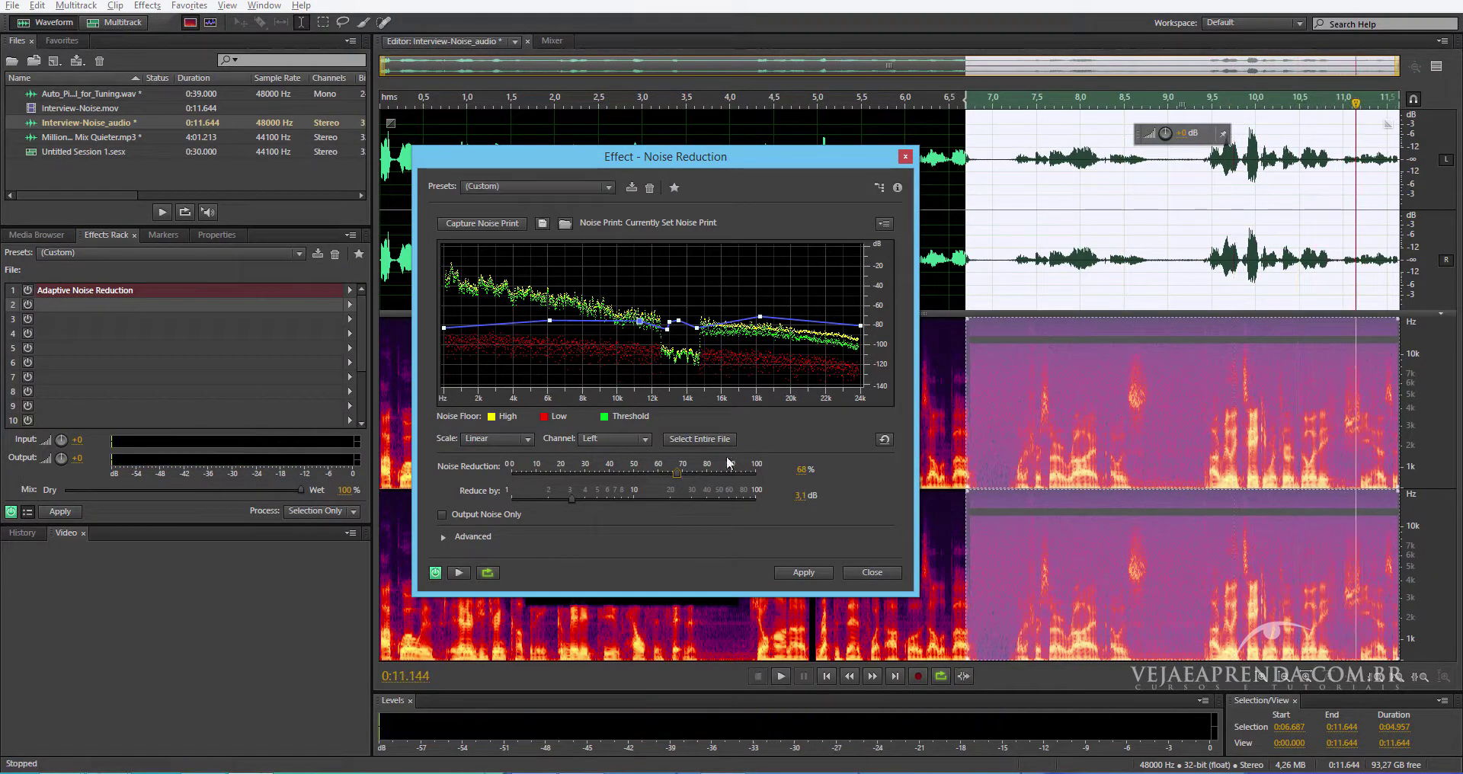
# Preview the selection from near its start and raise Noise Reduction to 75%.
pyautogui.click(991, 104)
pyautogui.press('space')
pyautogui.press('space')
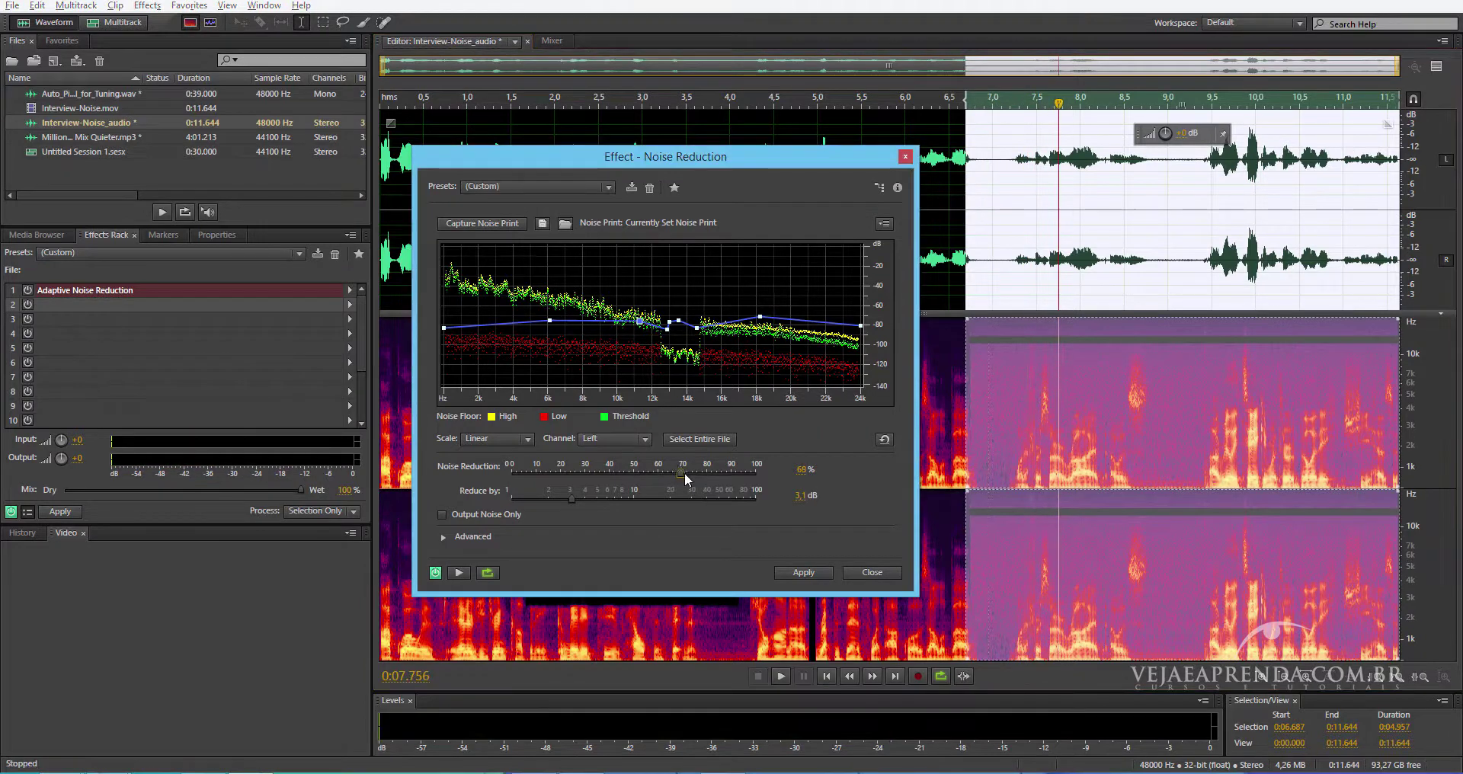
pyautogui.press('space')
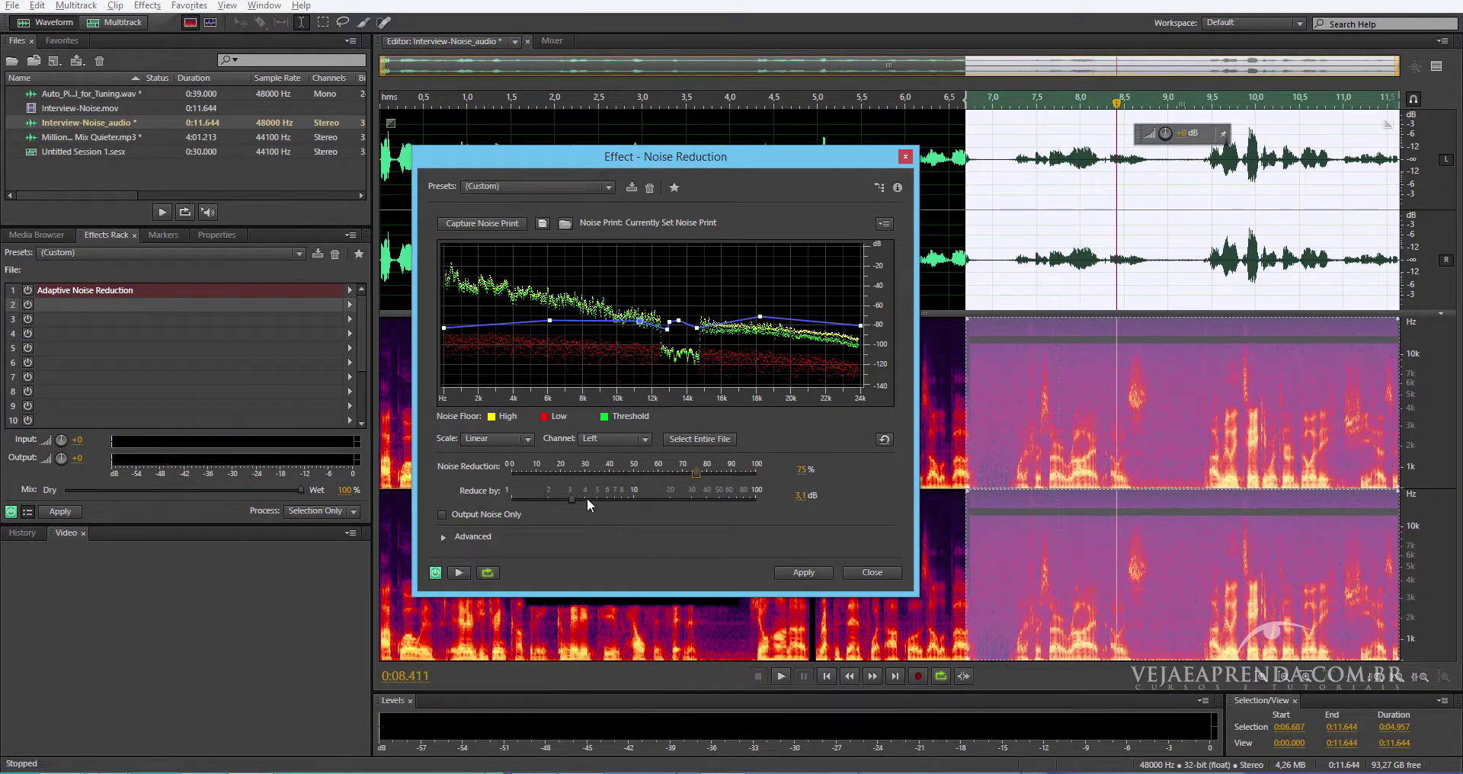
# Set Reduce by to 9.7 dB and Noise Reduction to 40%, previewing the selection from near its start.
pyautogui.click(633, 500)
pyautogui.press('space')
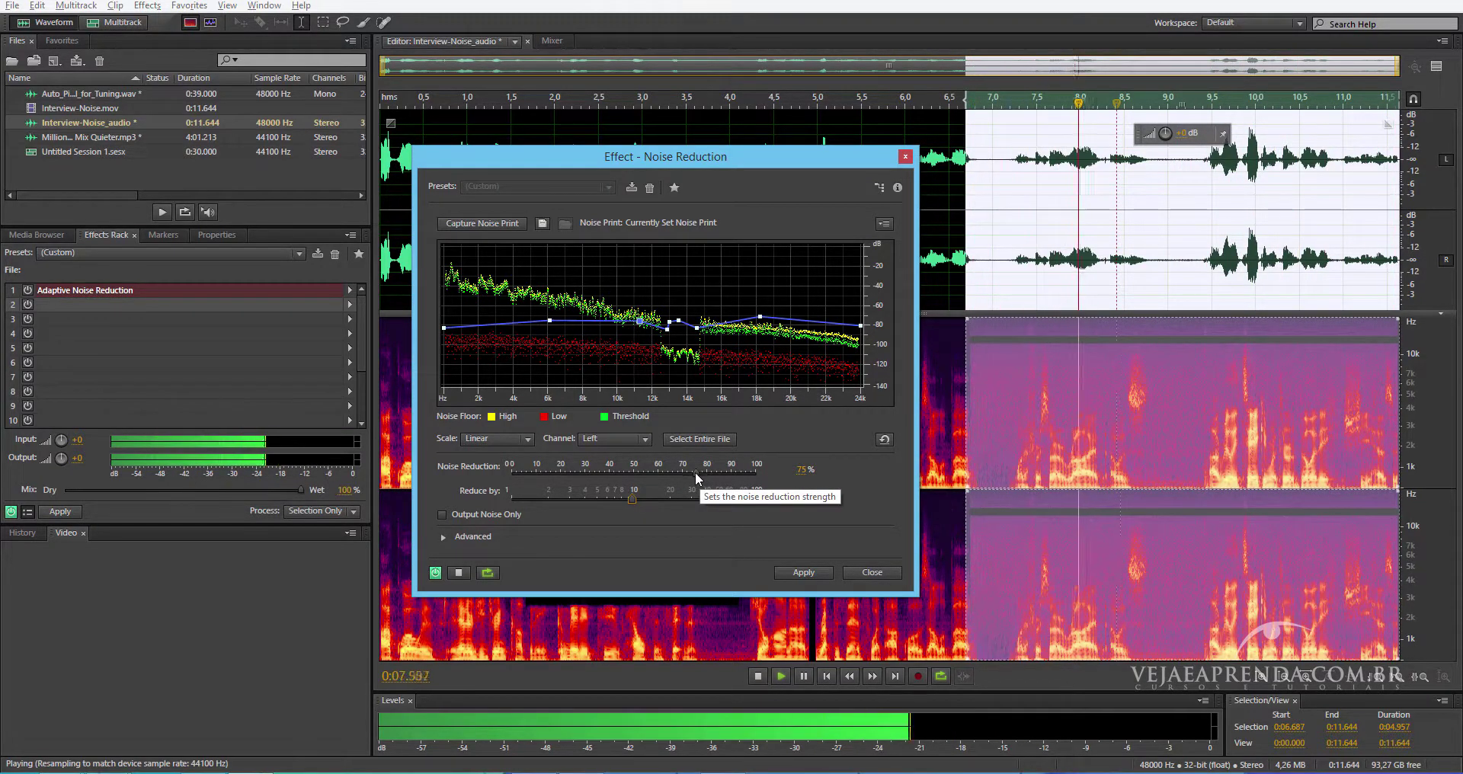
pyautogui.moveTo(697, 473); pyautogui.dragTo(610, 463)
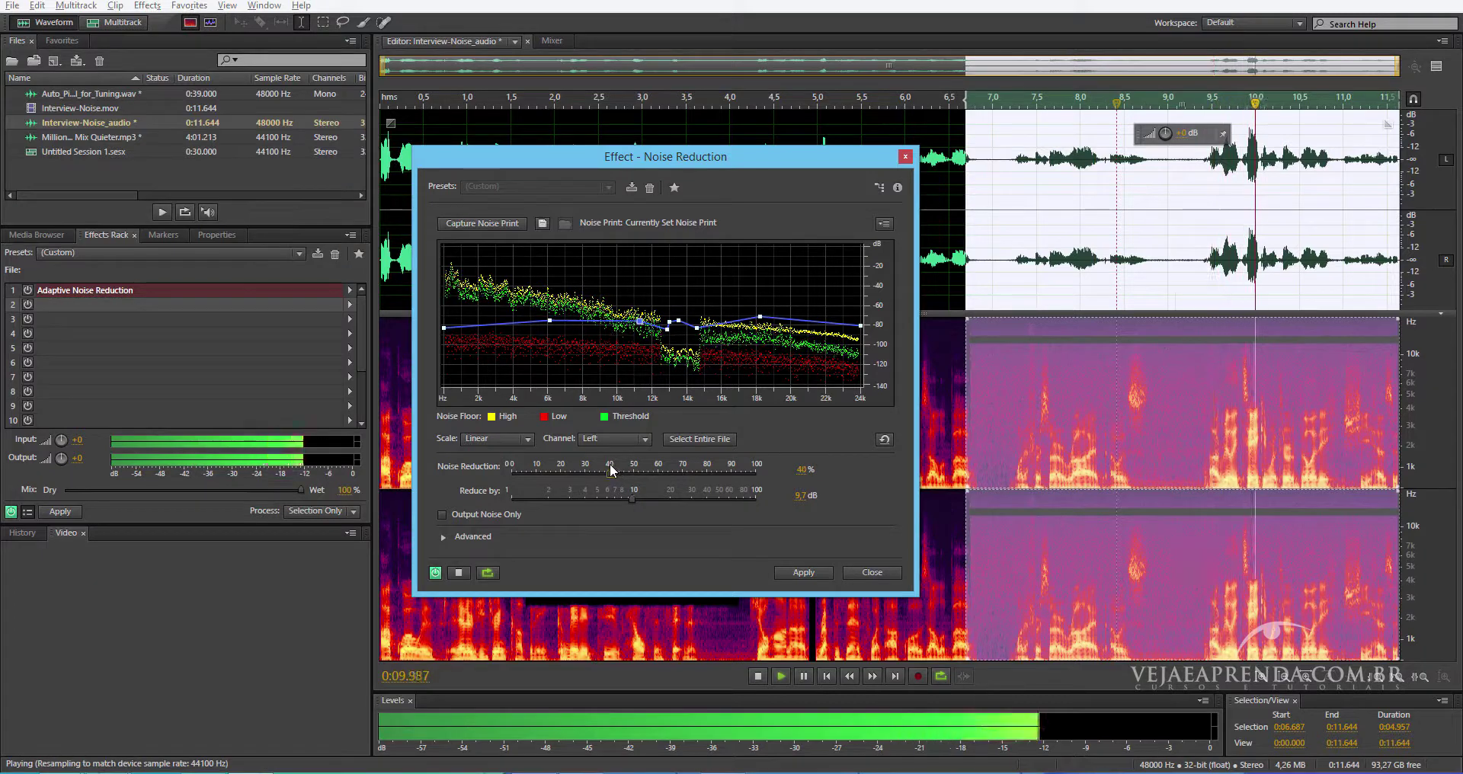
pyautogui.press('space')
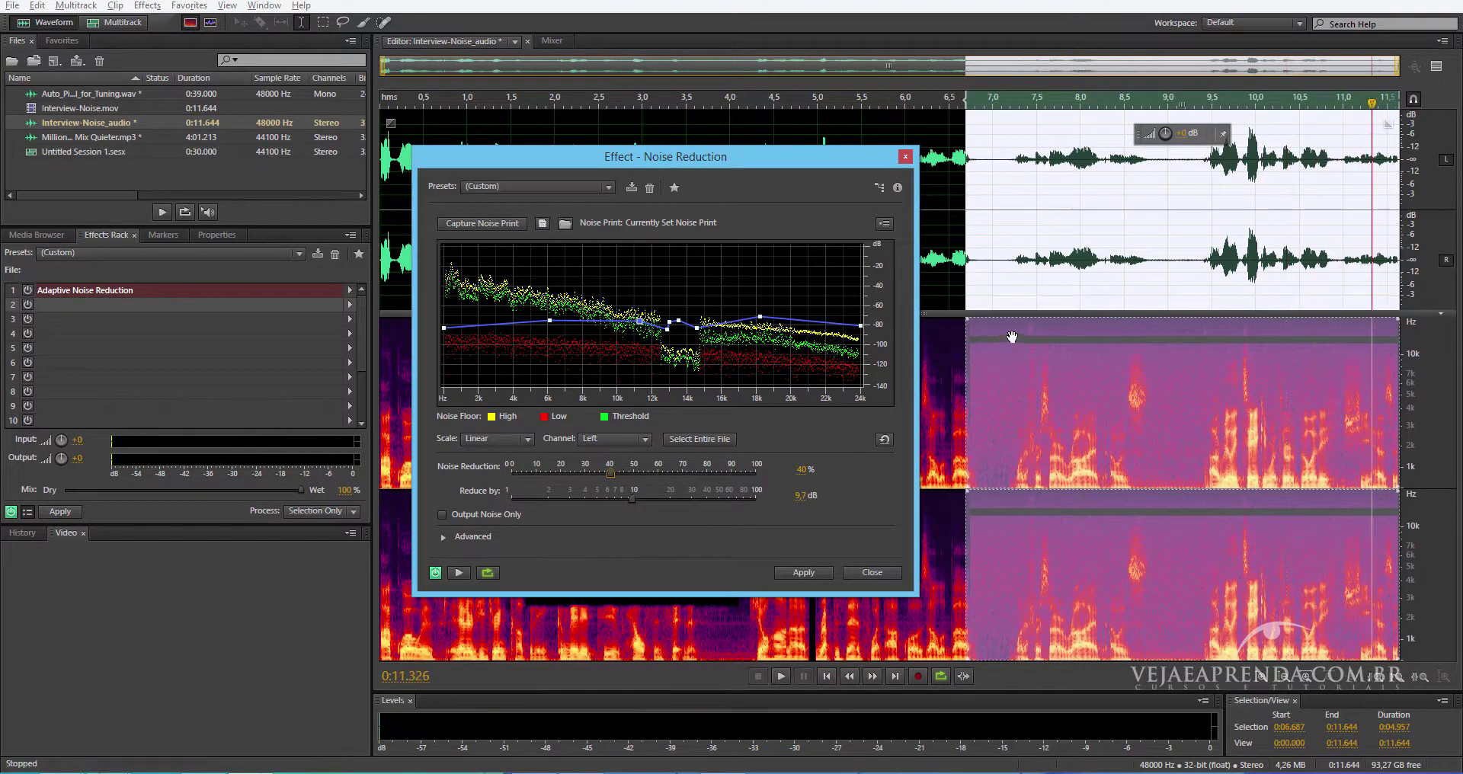
pyautogui.click(992, 101)
pyautogui.press('space')
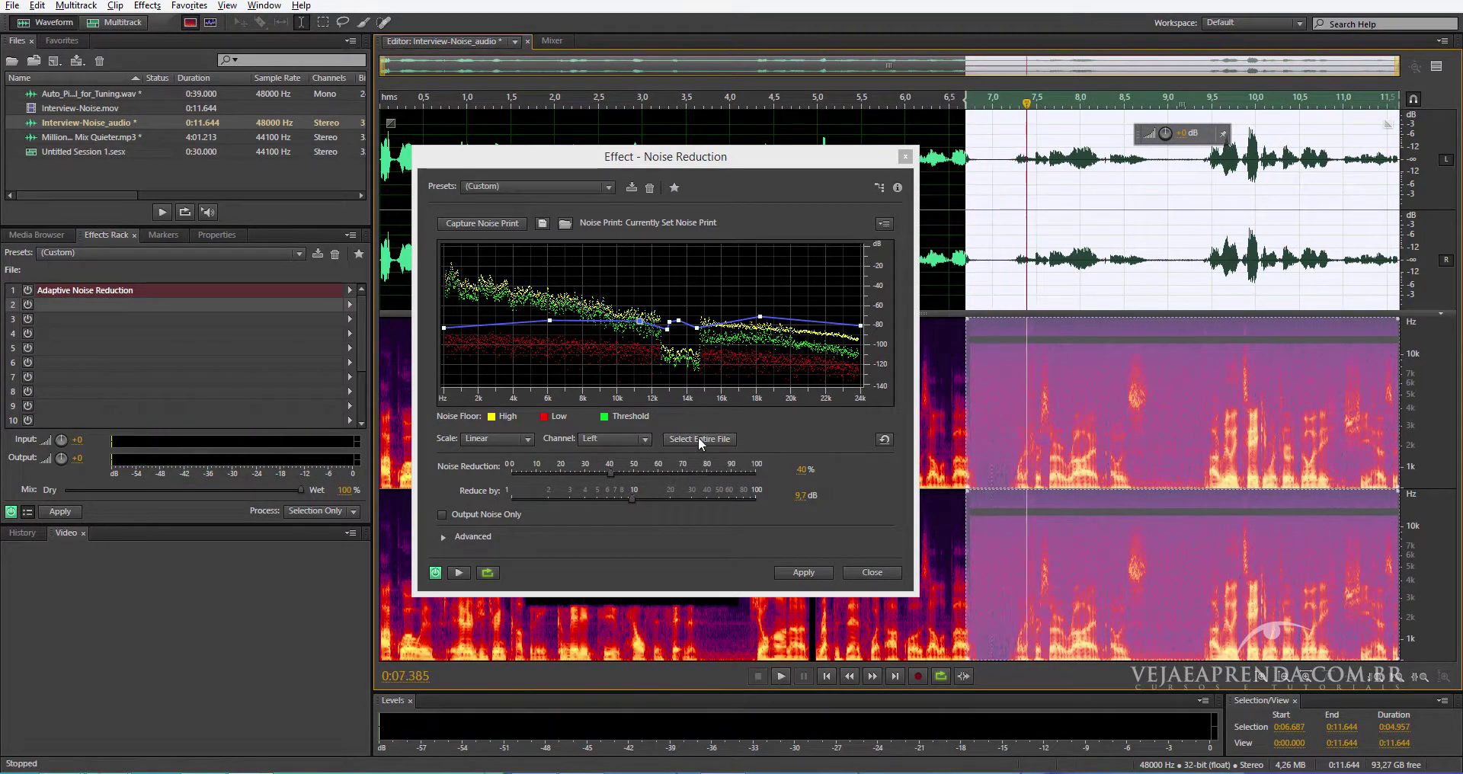
# Check the Scale and Channel options, viewing the Right channel's noise floor before returning to Left.
pyautogui.click(487, 440)
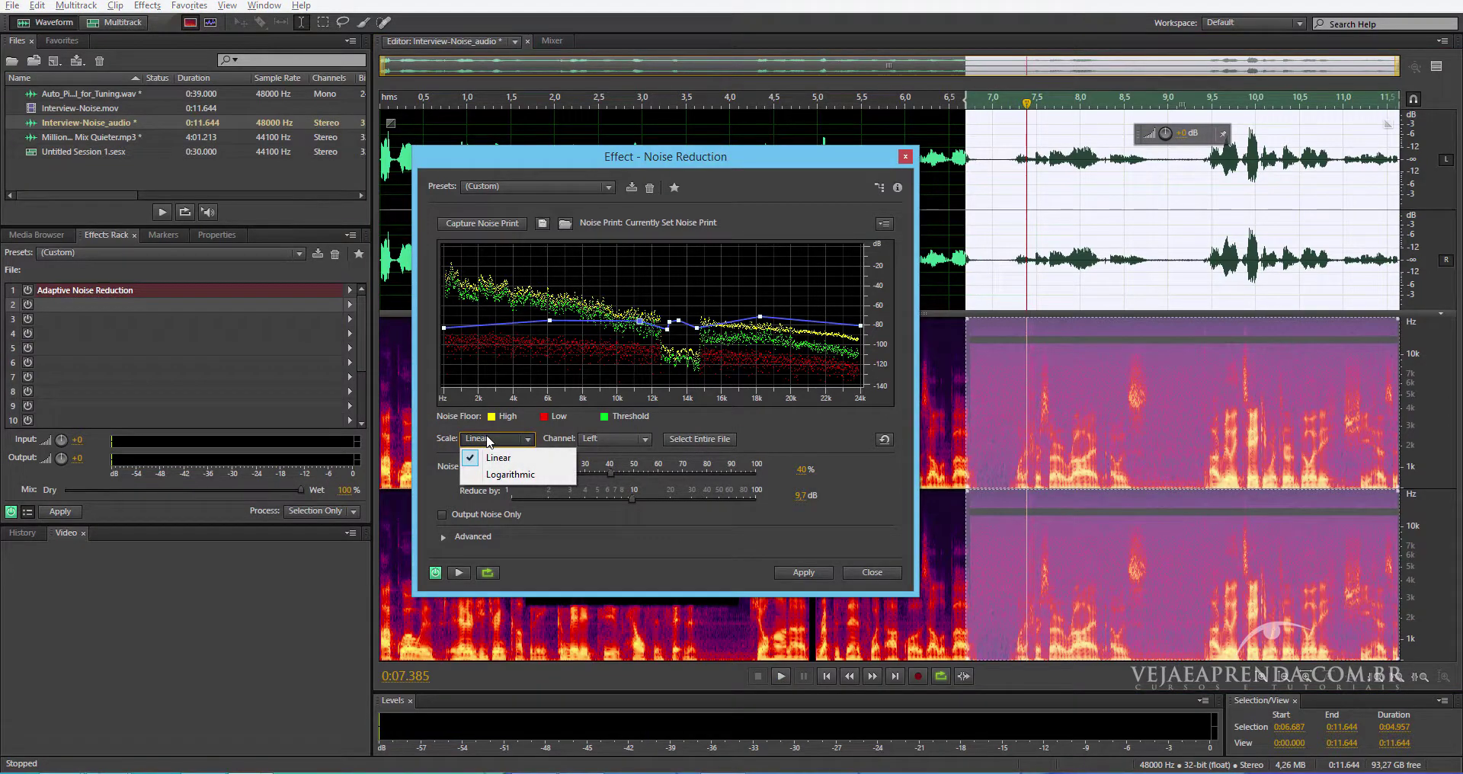
pyautogui.click(556, 440)
pyautogui.click(640, 440)
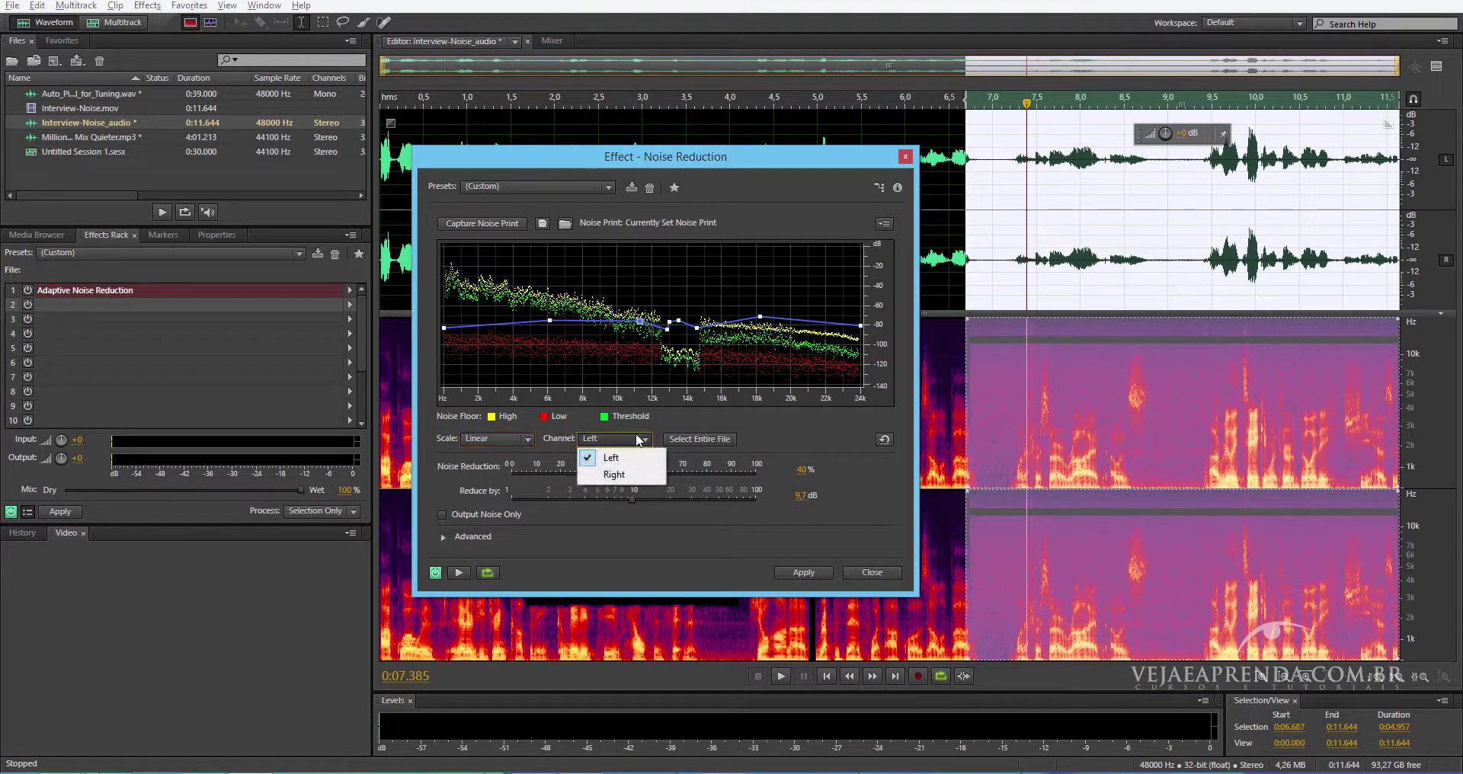
pyautogui.click(639, 440)
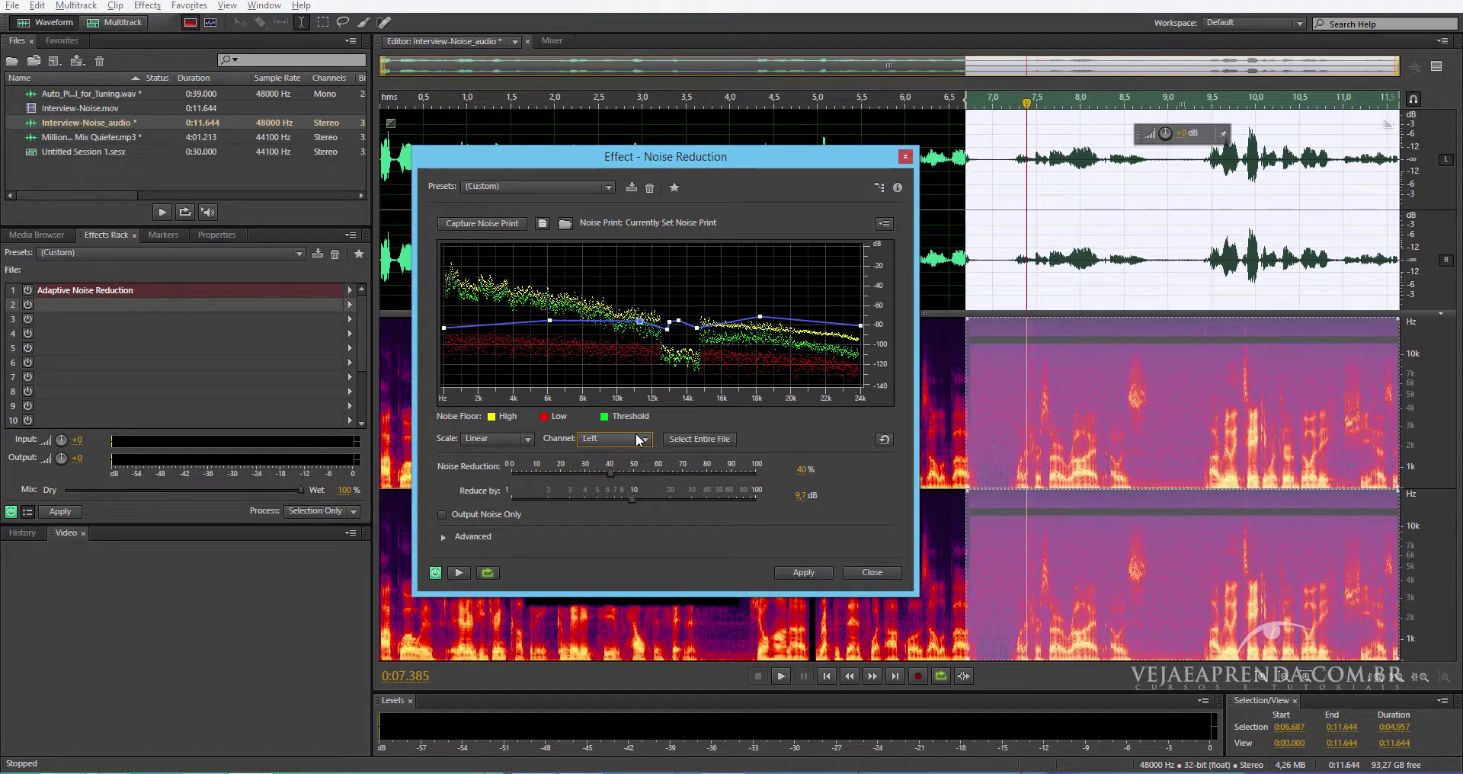
pyautogui.click(639, 440)
pyautogui.click(621, 459)
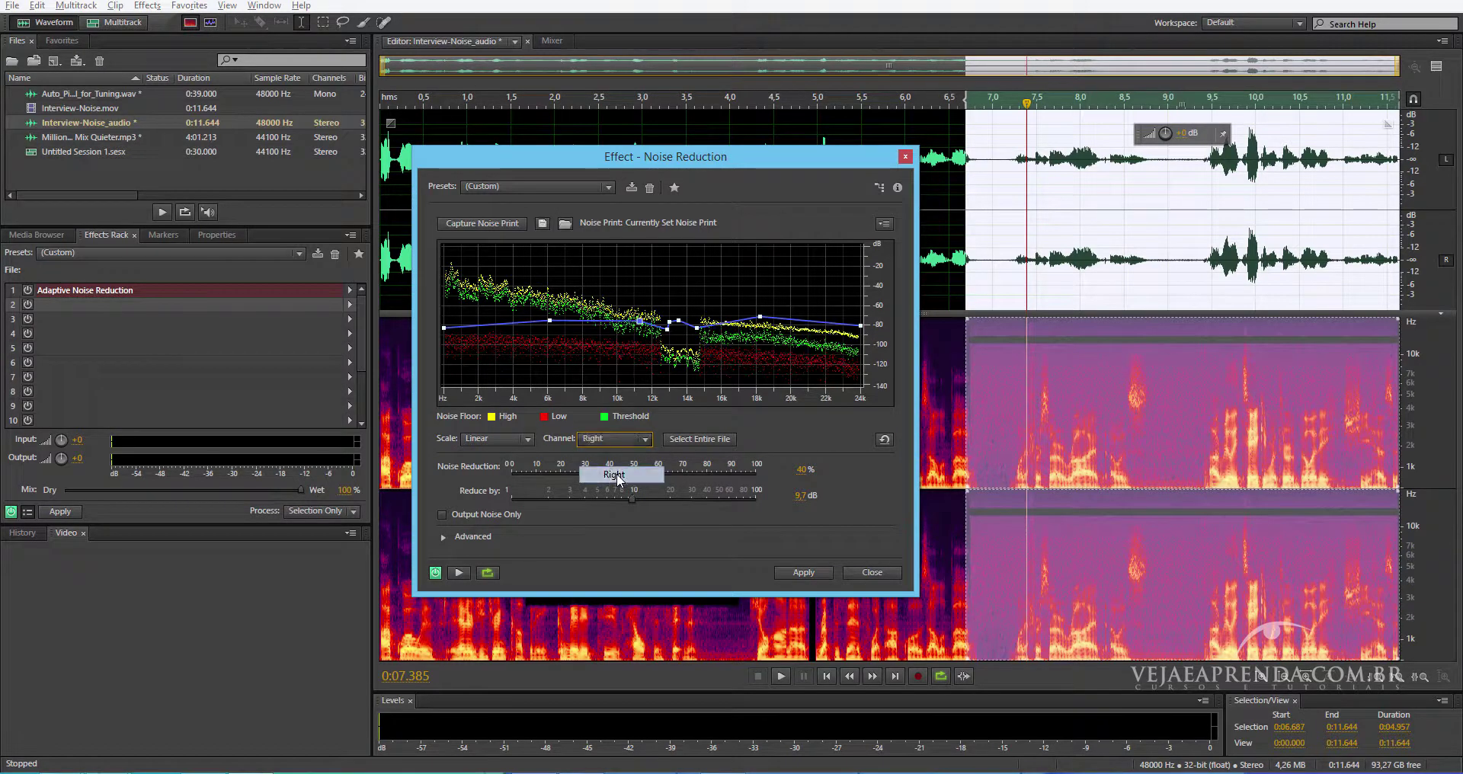
pyautogui.click(617, 440)
pyautogui.click(618, 458)
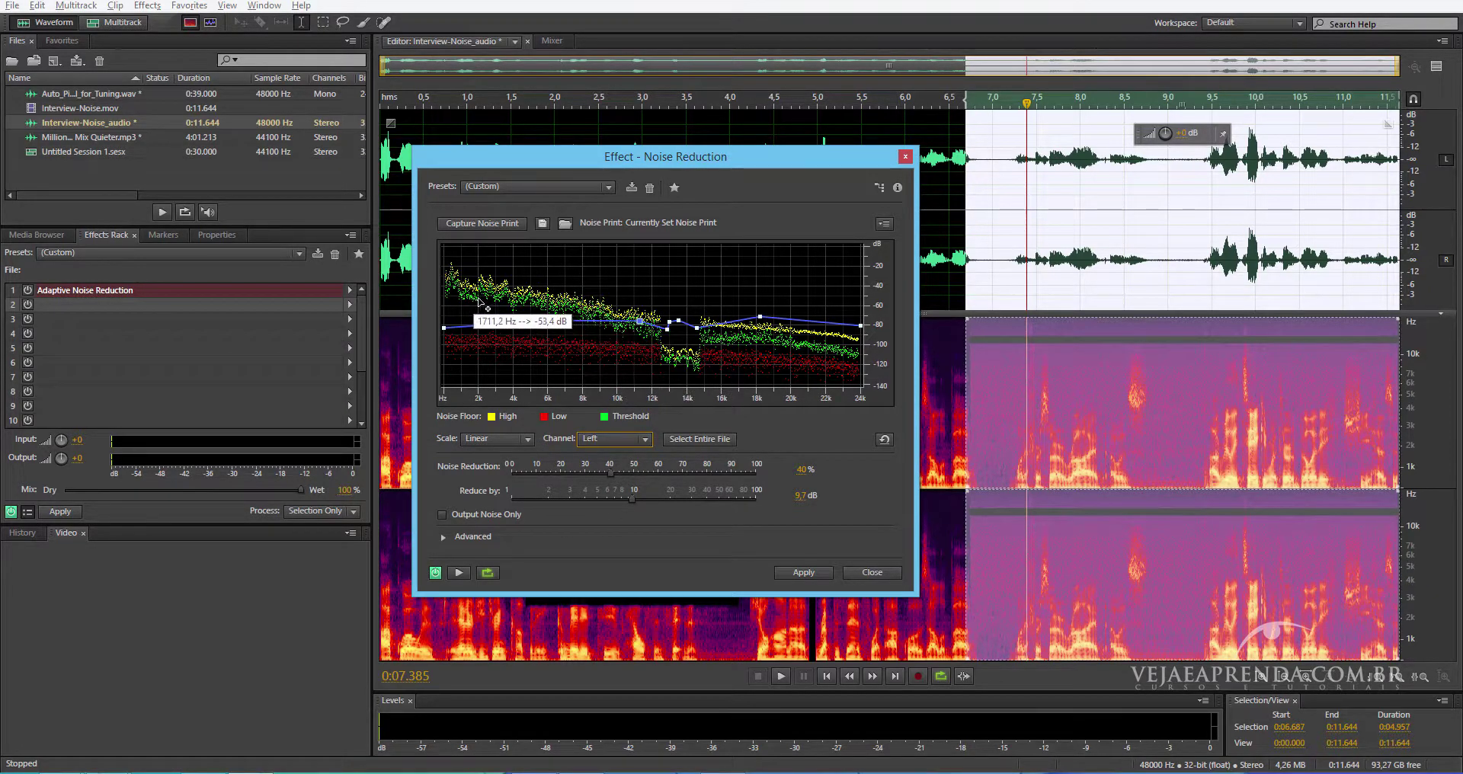
# Set Reduce by to 7.3 dB and Noise Reduction to 35%, and preview the selection.
pyautogui.click(549, 320)
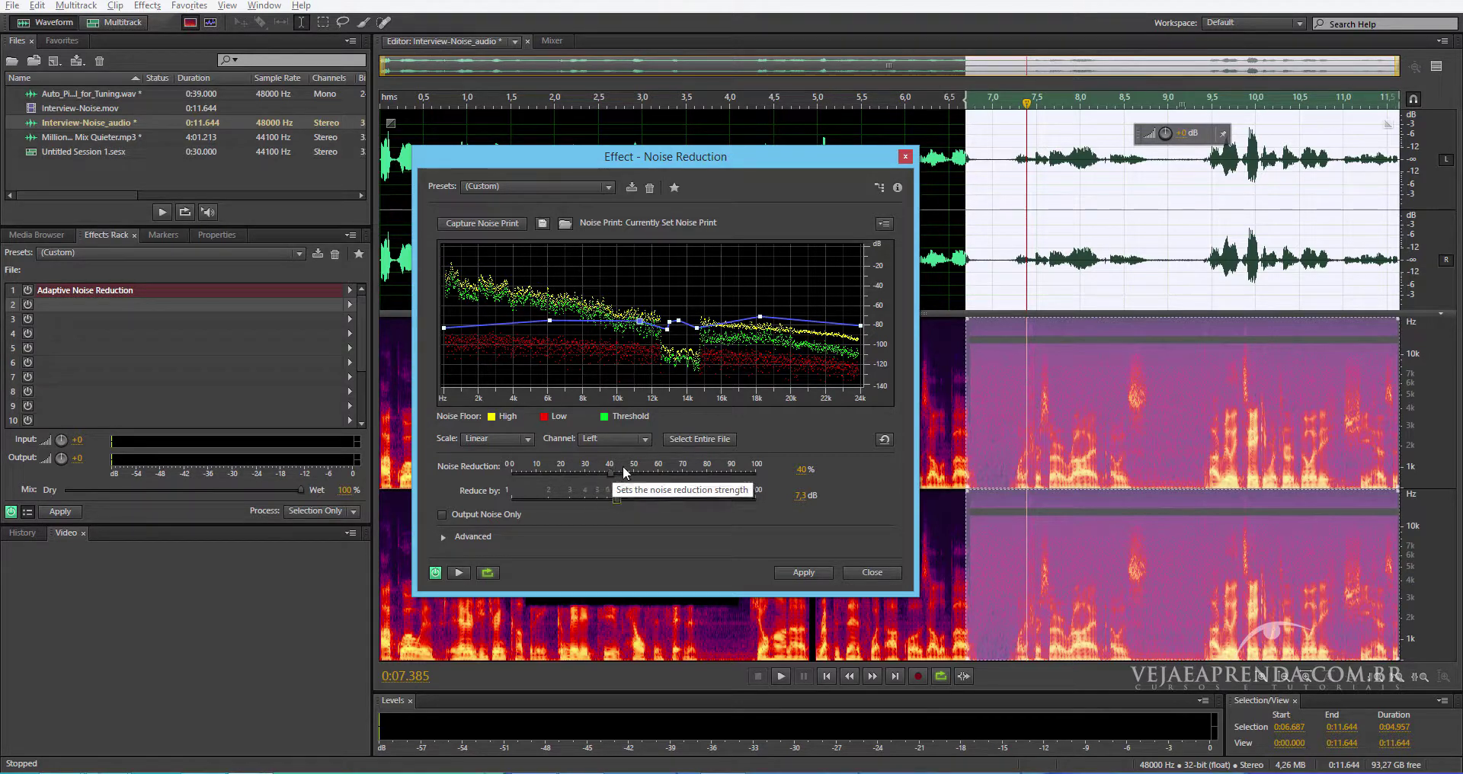
pyautogui.moveTo(609, 472); pyautogui.dragTo(602, 472)
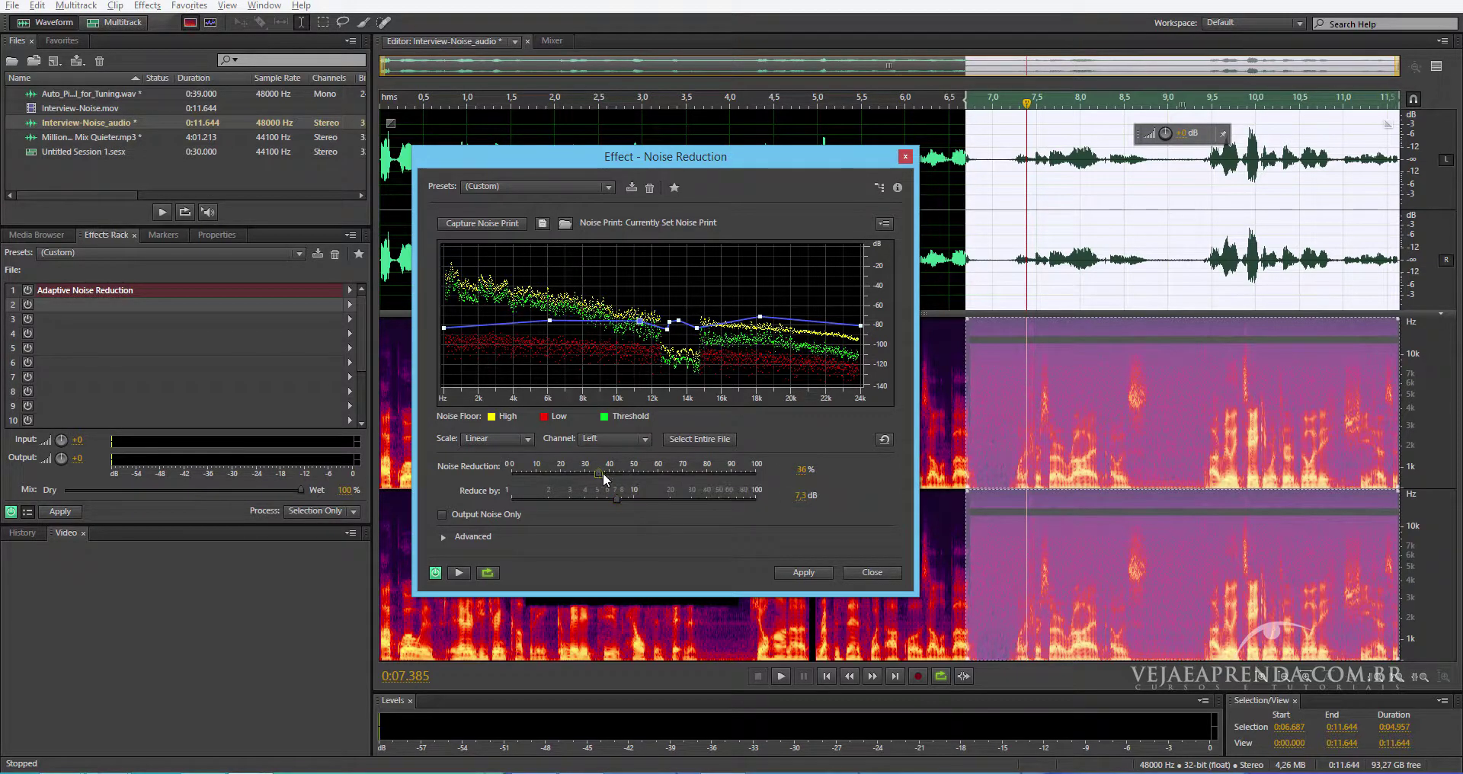
pyautogui.press('space')
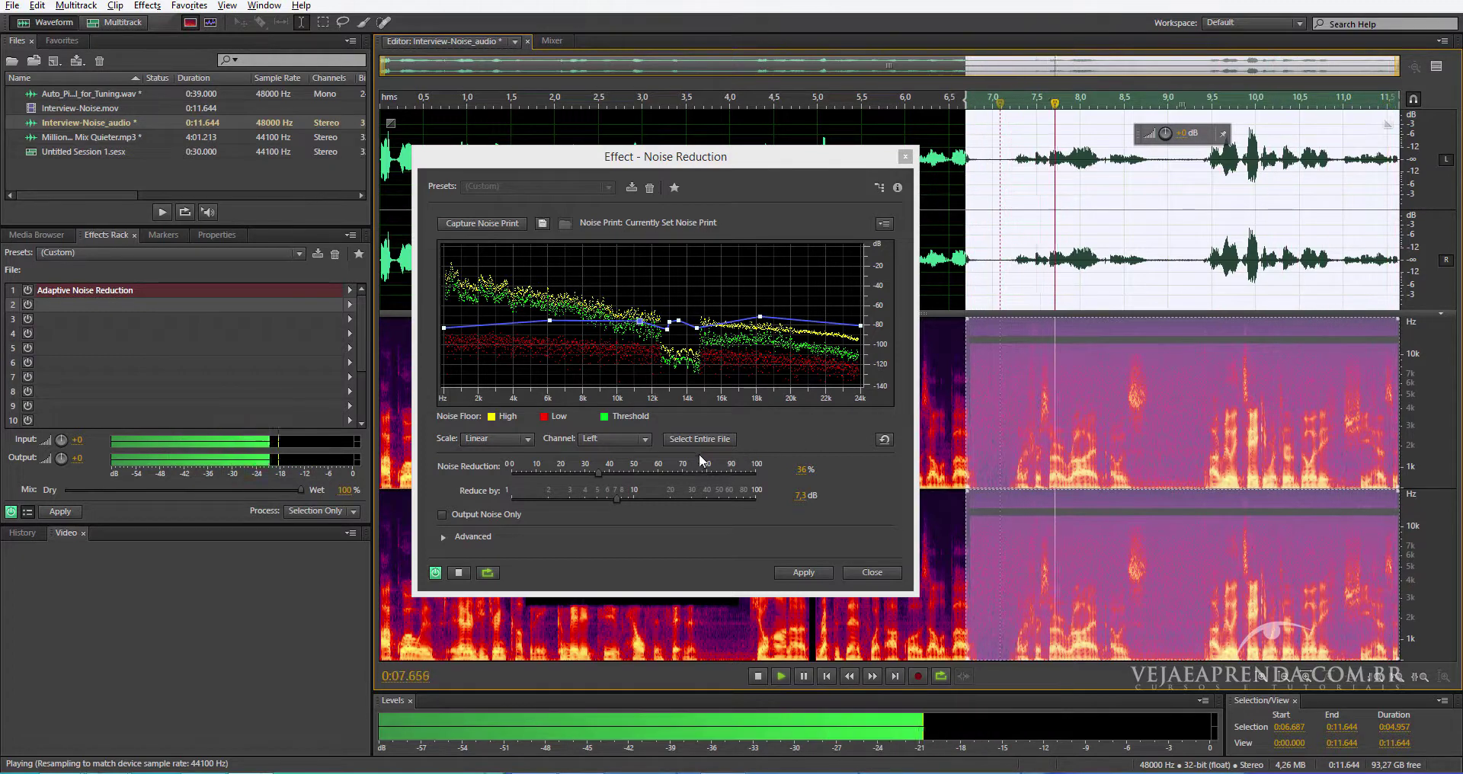
pyautogui.press('space')
# Capture a noise print from the current selection, raise Noise Reduction to 90%, and preview briefly.
pyautogui.click(482, 223)
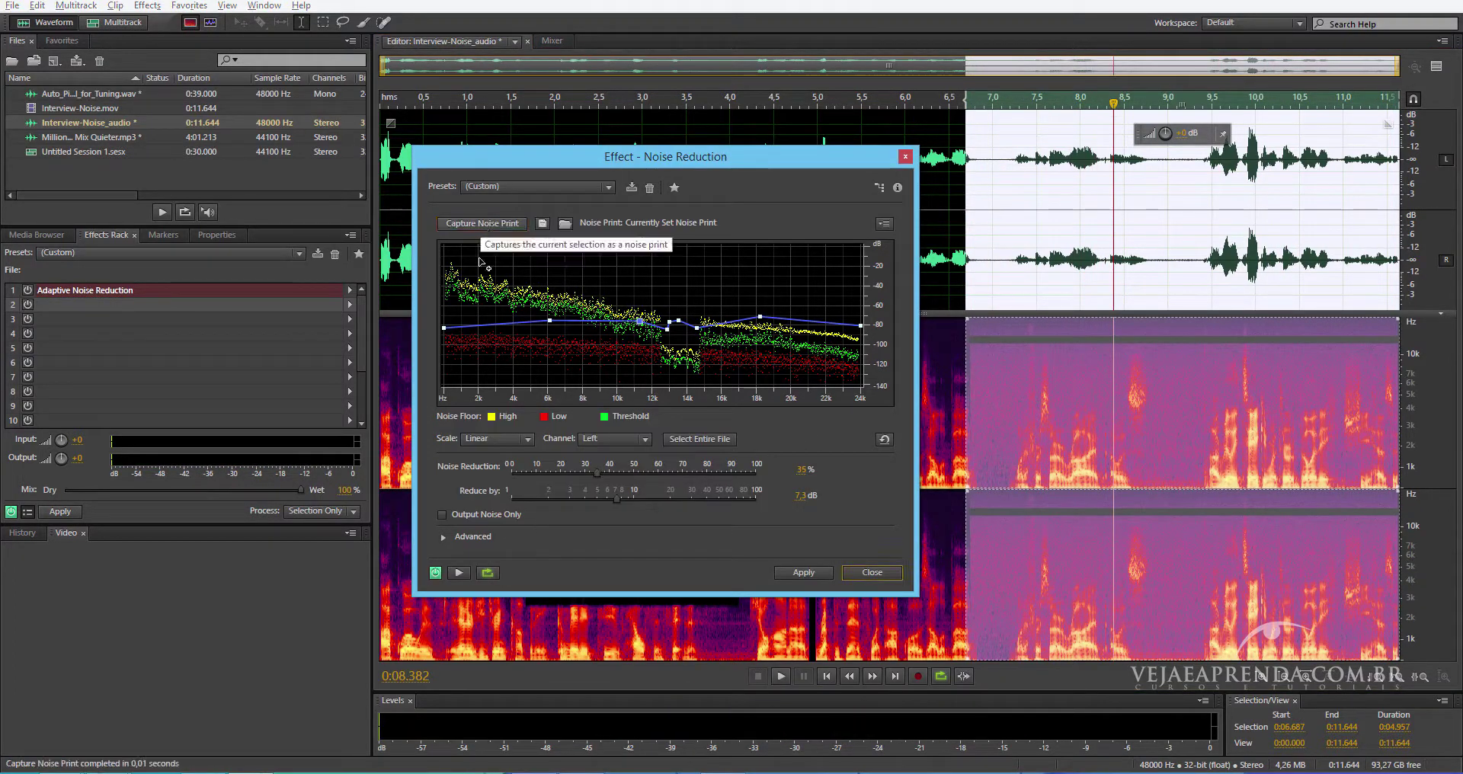
pyautogui.moveTo(588, 474); pyautogui.dragTo(733, 477)
pyautogui.press('space')
pyautogui.press('space')
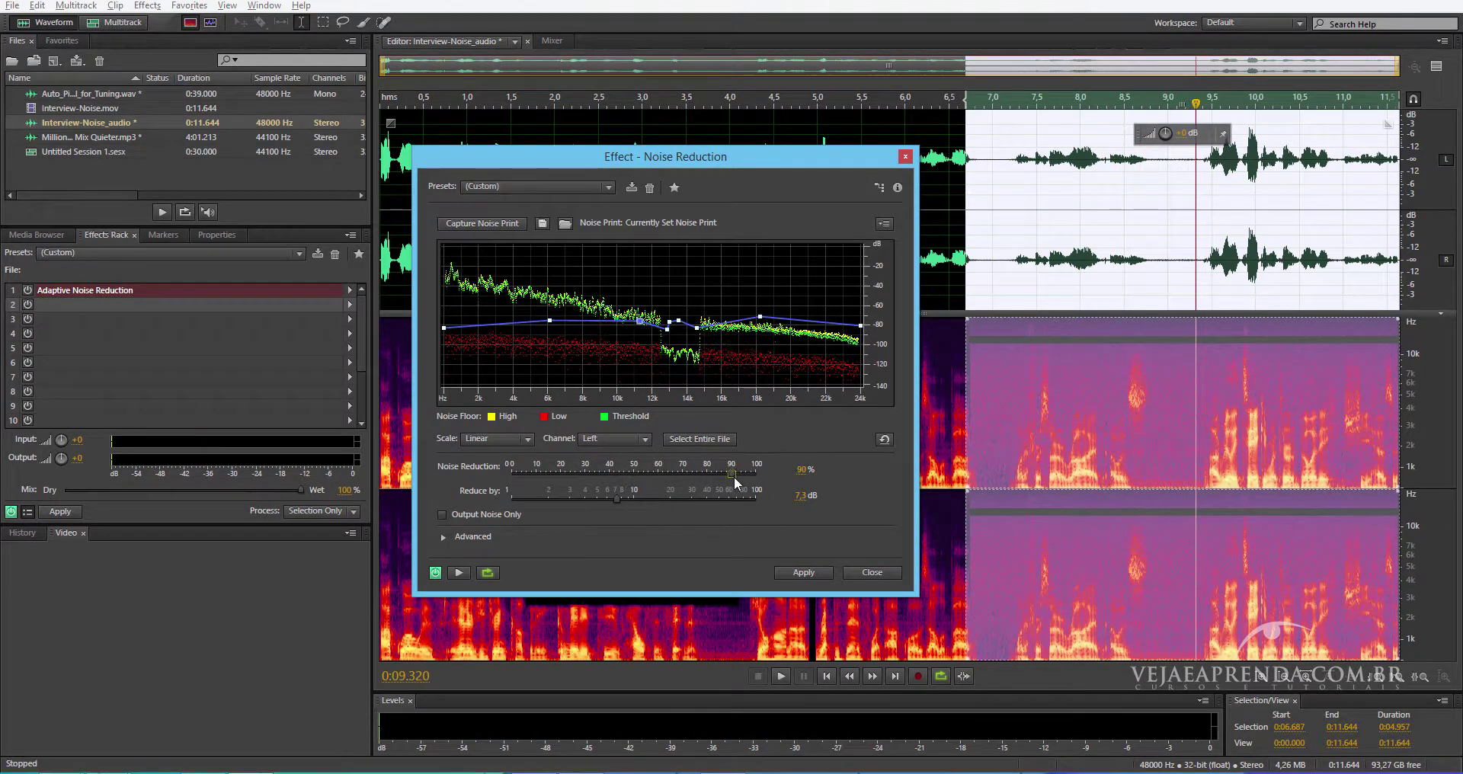
# Play the preview with Reduce by at 16 dB, and try Noise Reduction at 43% and at 24%.
pyautogui.press('space')
pyautogui.moveTo(617, 499); pyautogui.dragTo(654, 501)
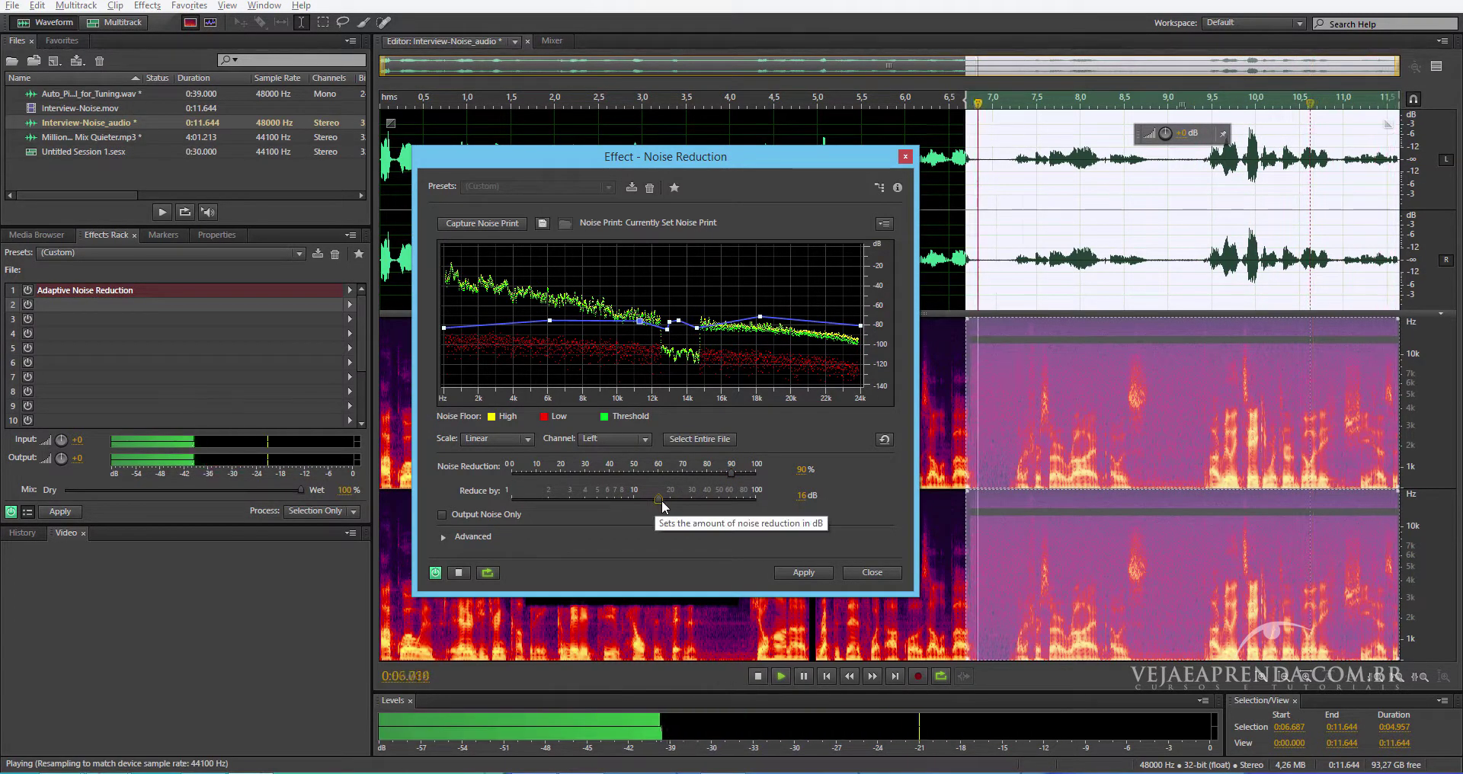
pyautogui.moveTo(725, 469); pyautogui.dragTo(620, 478)
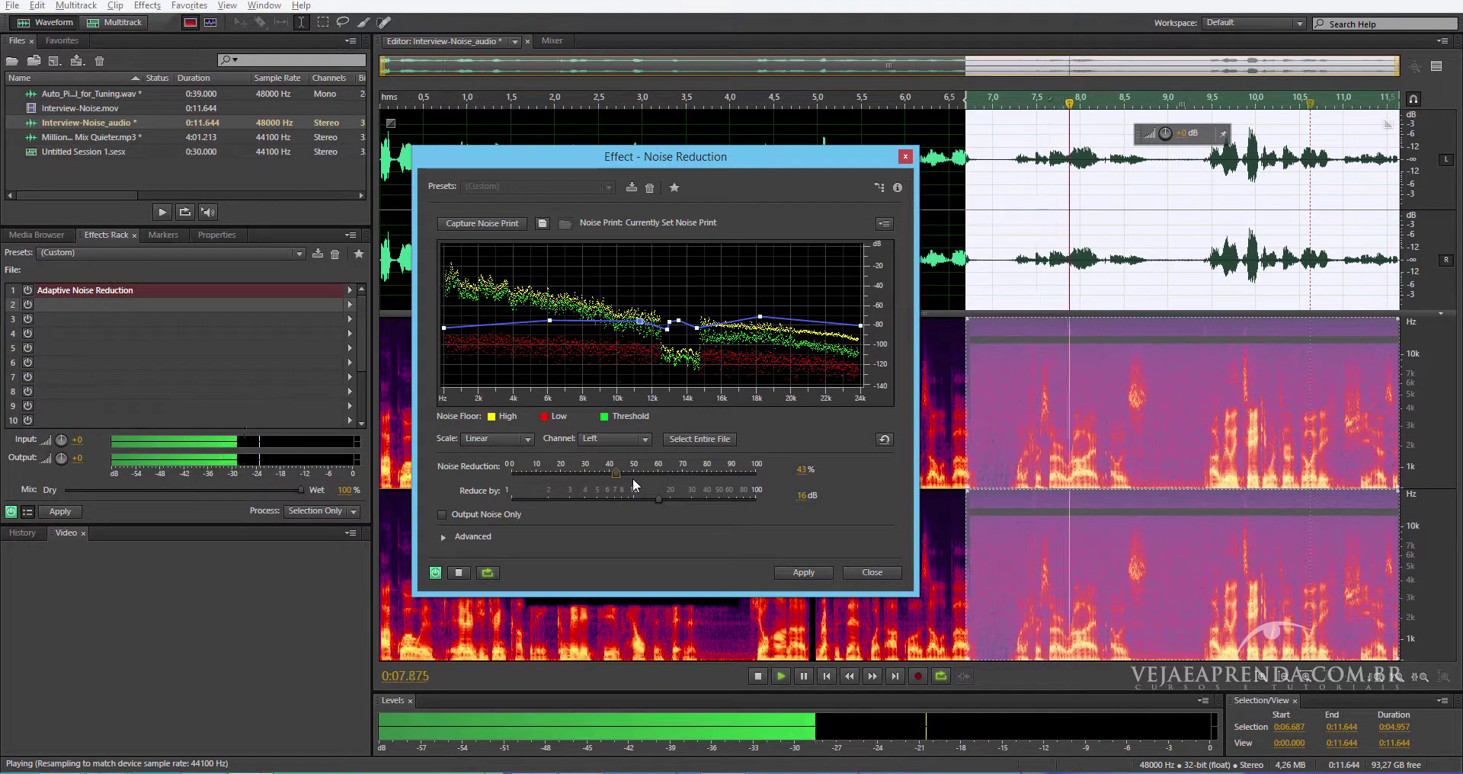
pyautogui.moveTo(612, 472); pyautogui.dragTo(568, 473)
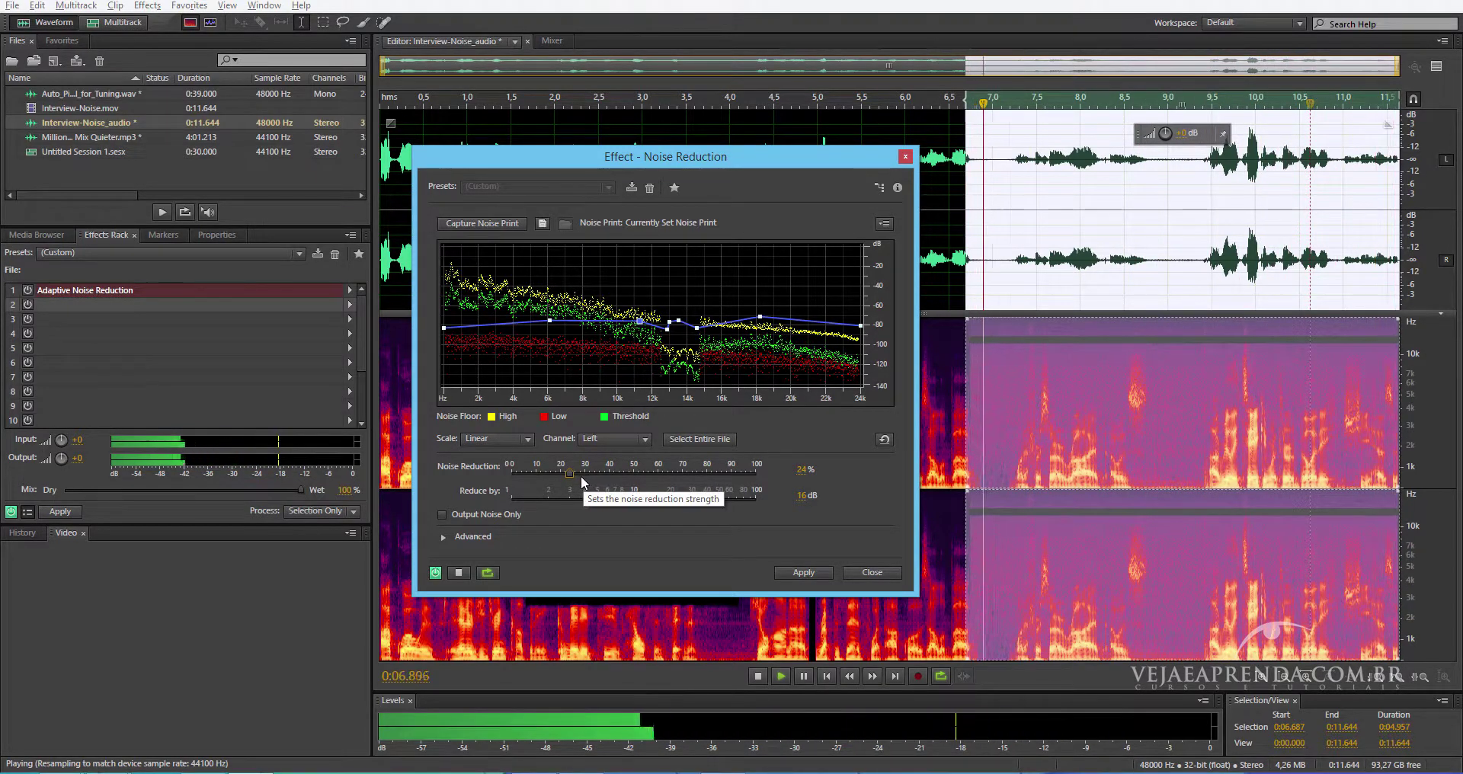
# Set Reduce by to 10.2 dB and Noise Reduction to 20% during the preview, and slightly lower the curve point near 6 kHz.
pyautogui.moveTo(657, 500); pyautogui.dragTo(615, 497)
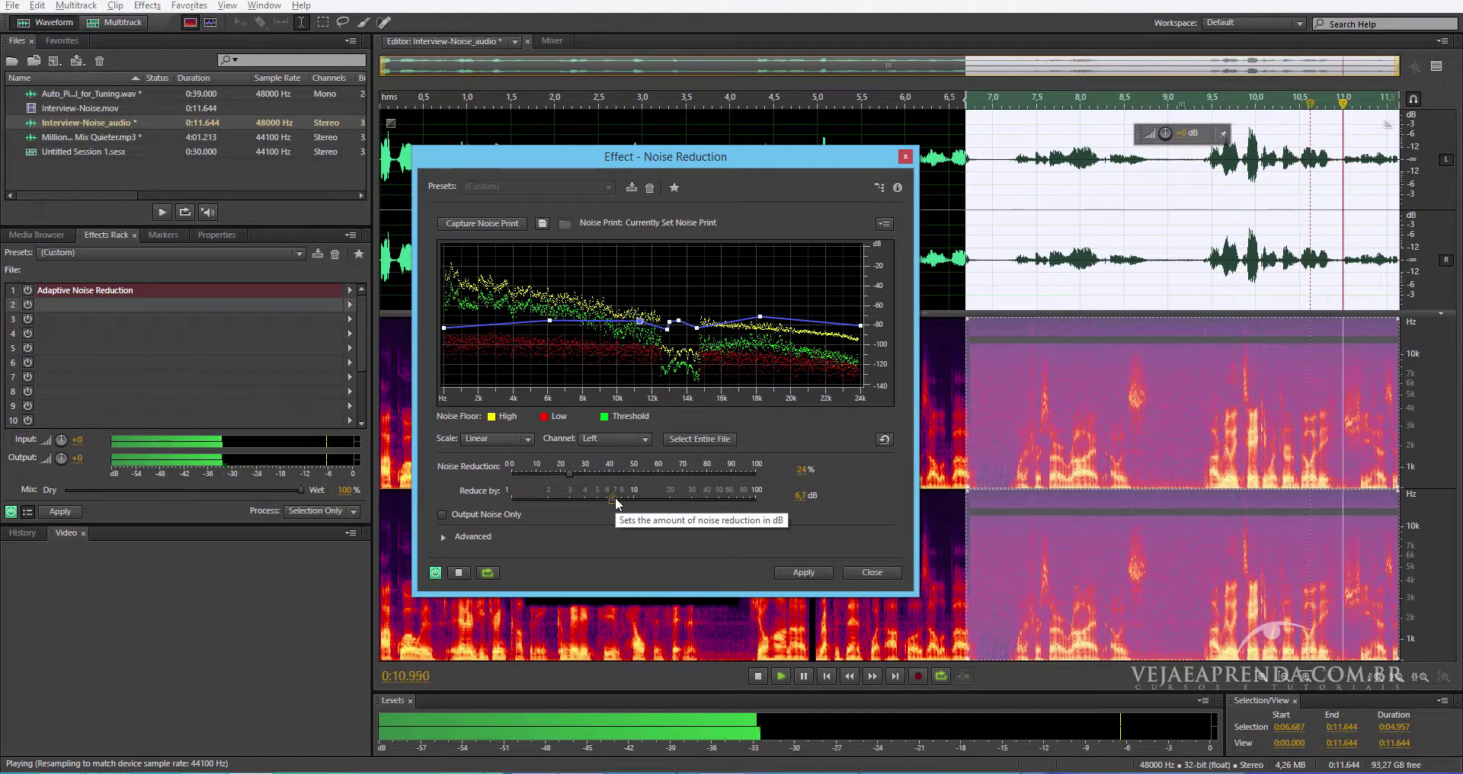
pyautogui.moveTo(615, 502)
pyautogui.mouseDown()
pyautogui.moveTo(651, 503)
pyautogui.moveTo(635, 501)
pyautogui.mouseUp()
pyautogui.press('space')
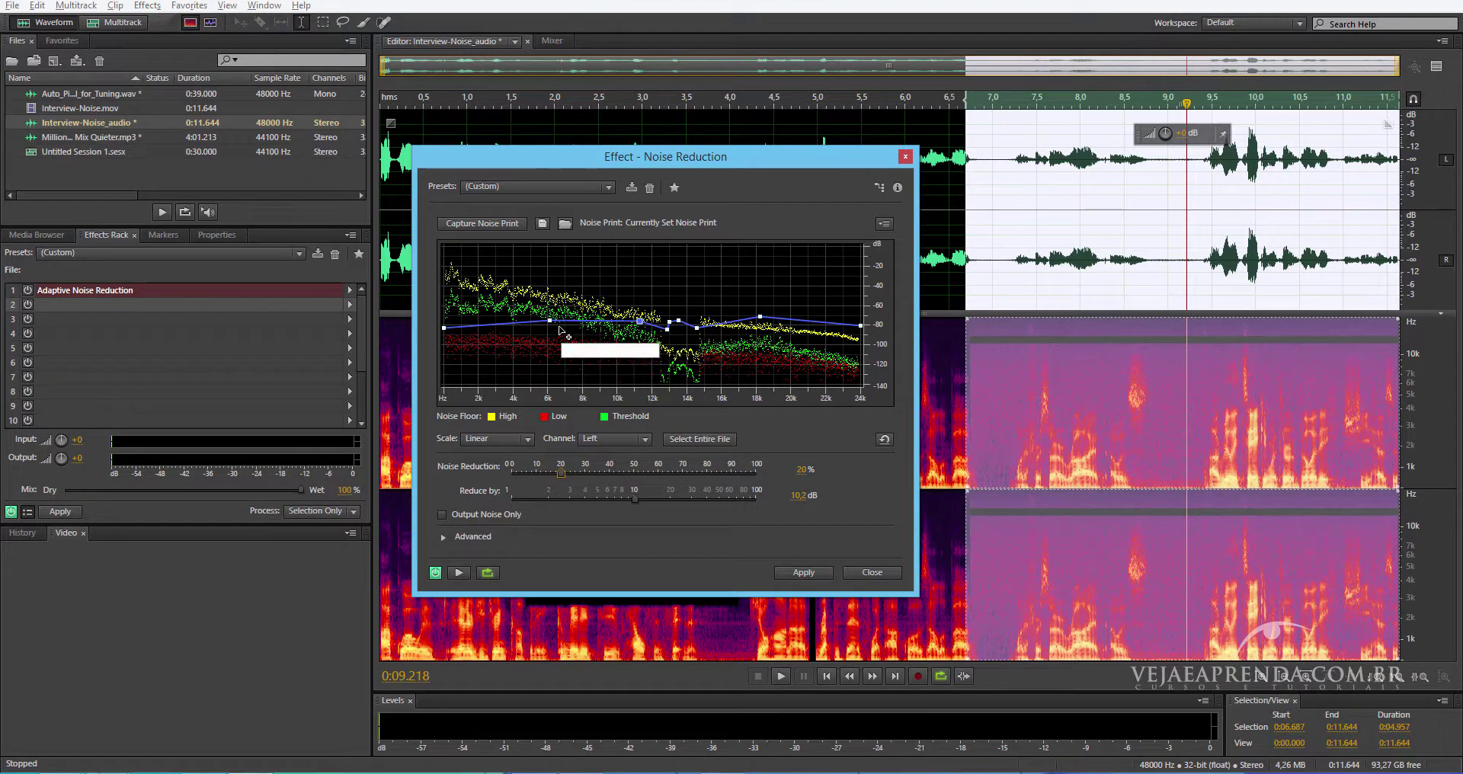
pyautogui.moveTo(560, 328)
pyautogui.mouseDown()
pyautogui.moveTo(560, 305)
pyautogui.moveTo(552, 323)
pyautogui.mouseUp()
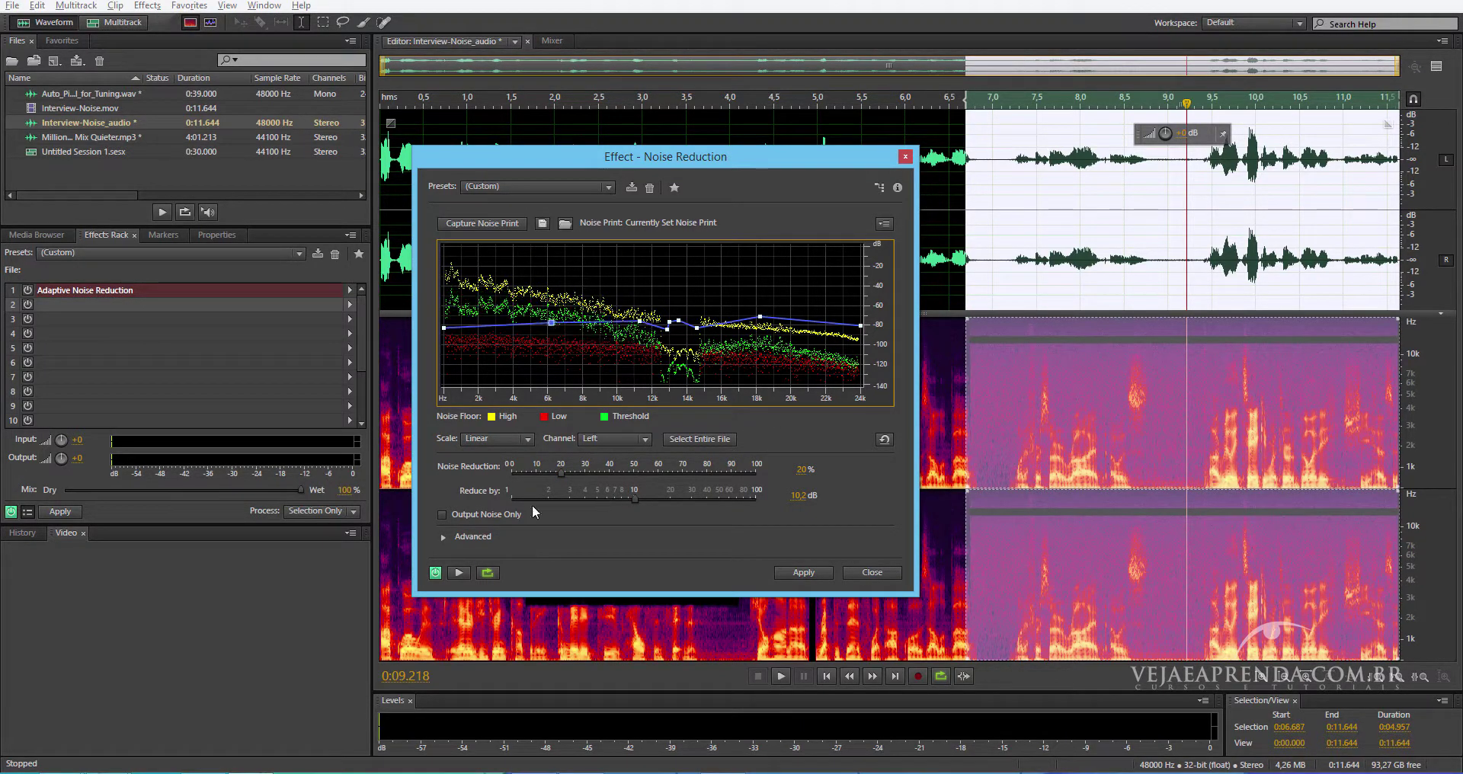